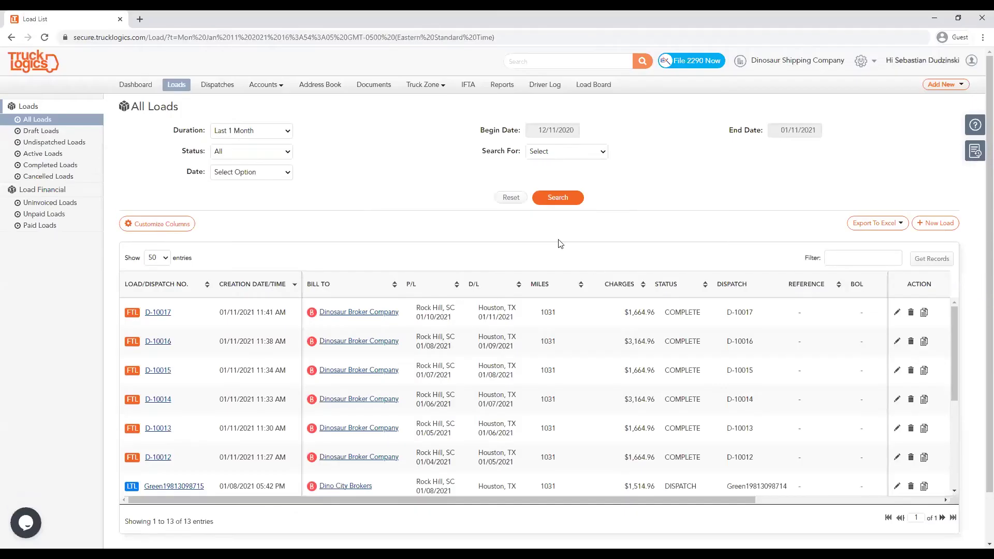
# - View the invoices overview in the accounts area and return to the list of all loads
pyautogui.click(265, 75)
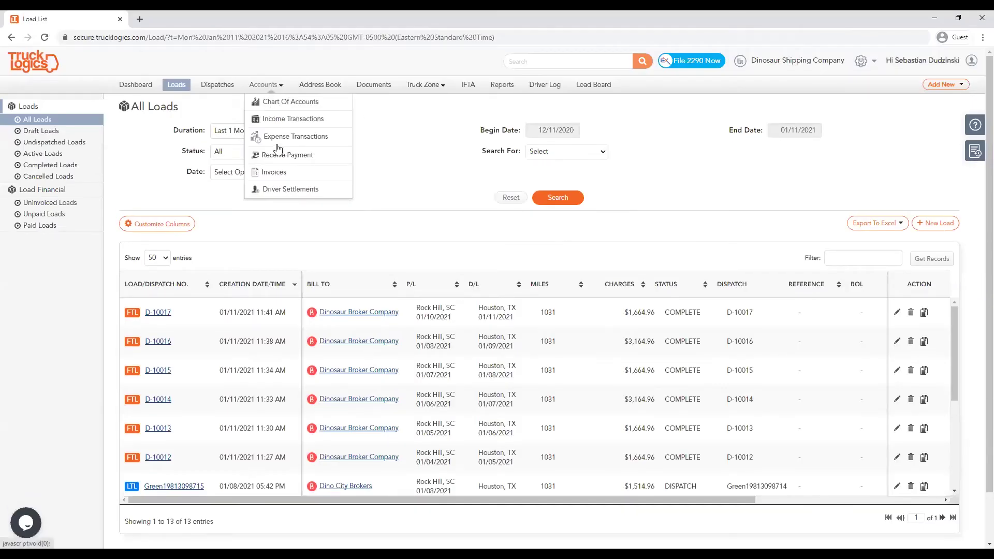
pyautogui.click(288, 172)
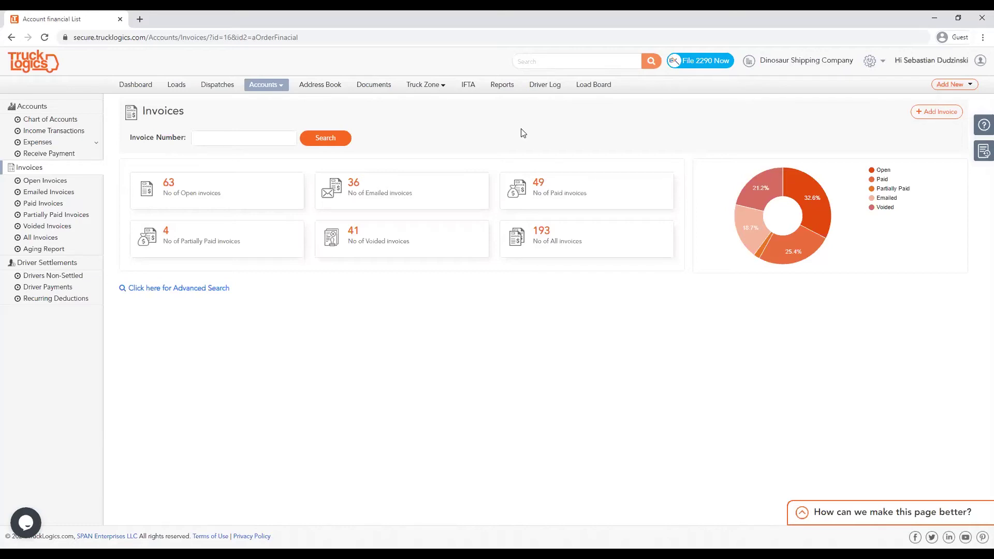
pyautogui.click(182, 88)
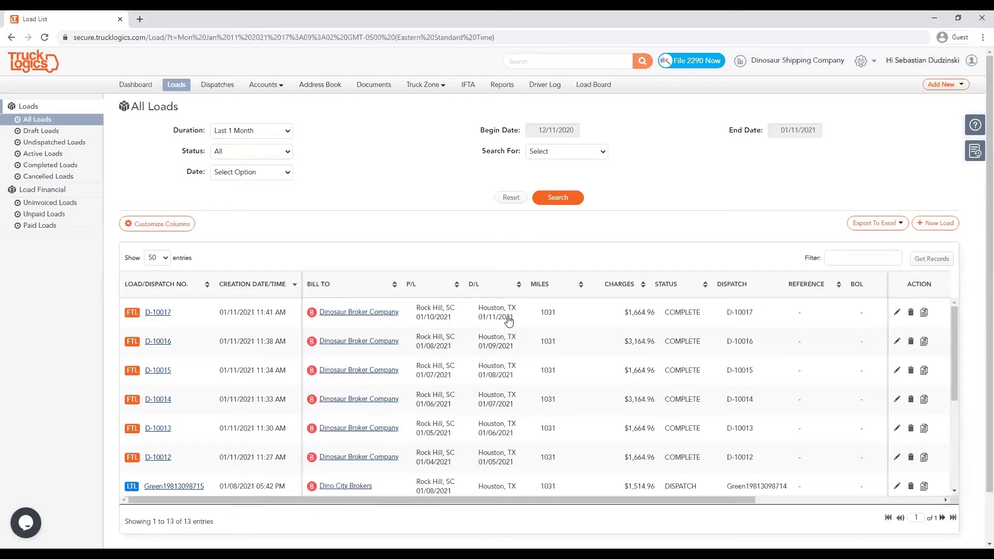
# - Start cloning load D-10017 and set the new load's number to D-10018
pyautogui.click(925, 315)
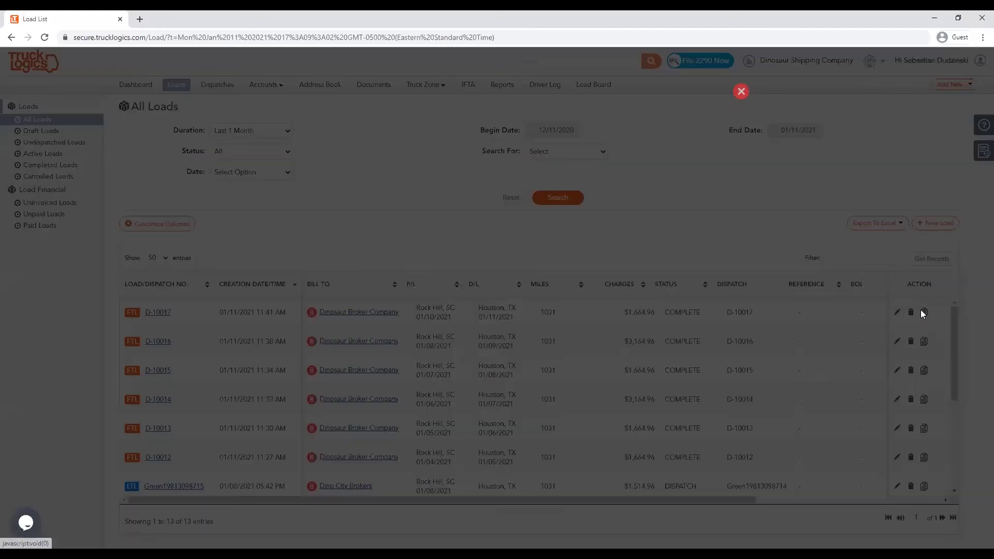
pyautogui.moveTo(377, 104)
pyautogui.mouseDown()
pyautogui.moveTo(334, 104)
pyautogui.moveTo(377, 104)
pyautogui.mouseUp()
pyautogui.click(343, 102)
pyautogui.click(385, 167)
pyautogui.hotkey('ctrl', 'v')
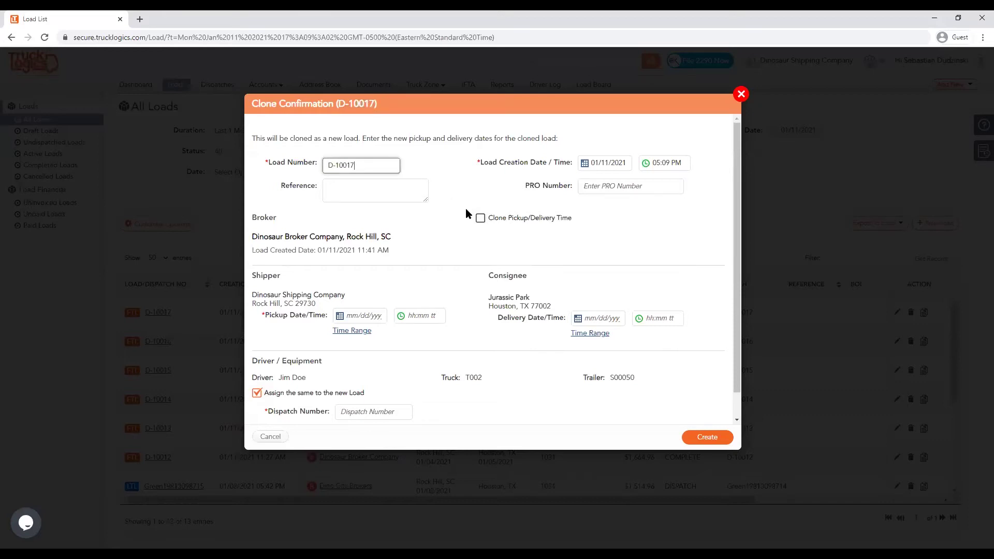
pyautogui.click(598, 189)
pyautogui.click(498, 300)
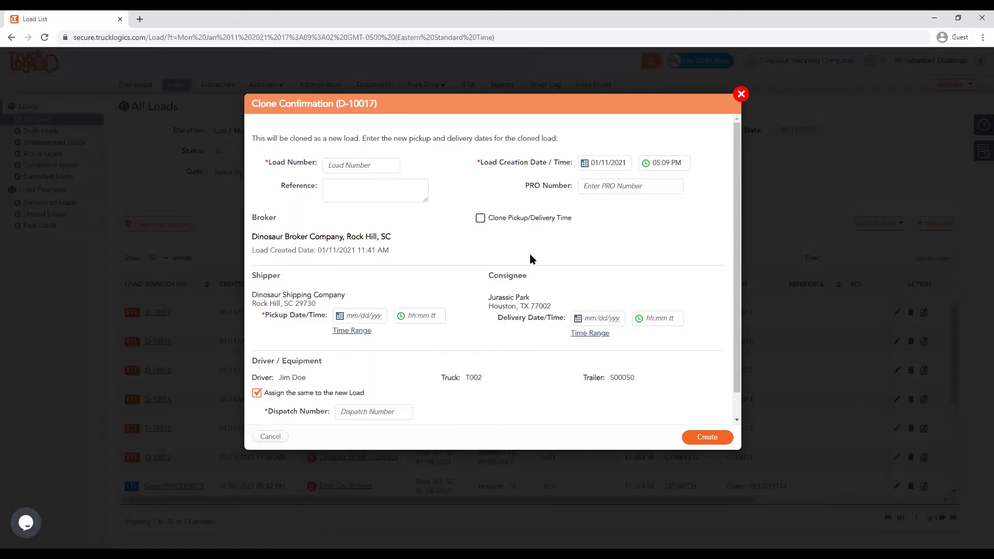
pyautogui.click(392, 161)
pyautogui.write('D-10017')
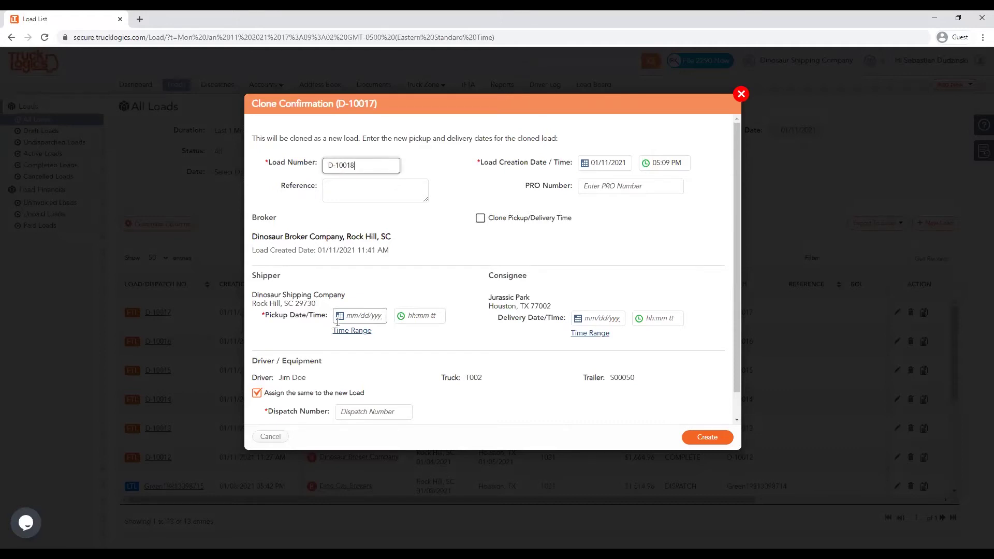
# - Create the cloned load without assigning the same driver and equipment, with pickup date 01/12/2021 and delivery date 01/13/2021
pyautogui.click(256, 393)
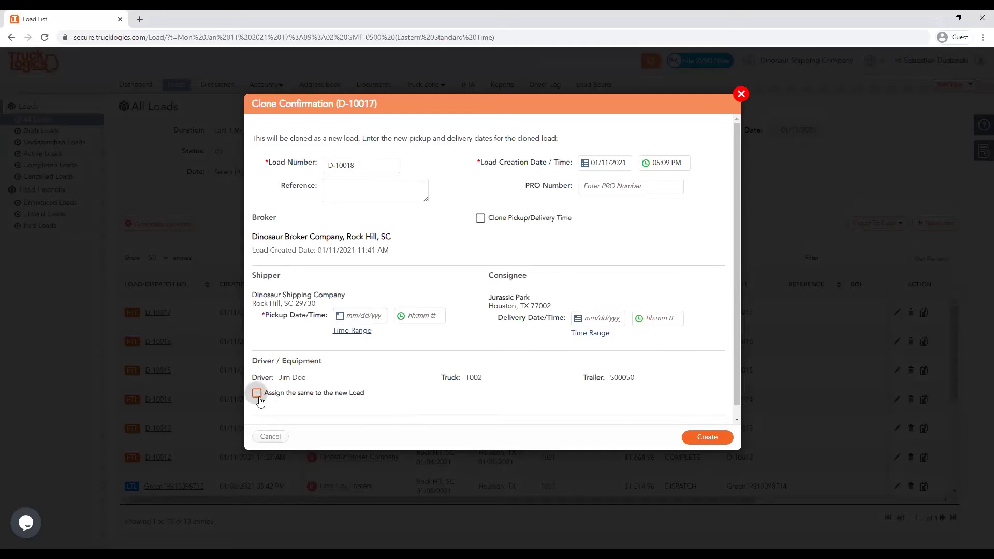
pyautogui.click(353, 314)
pyautogui.click(381, 411)
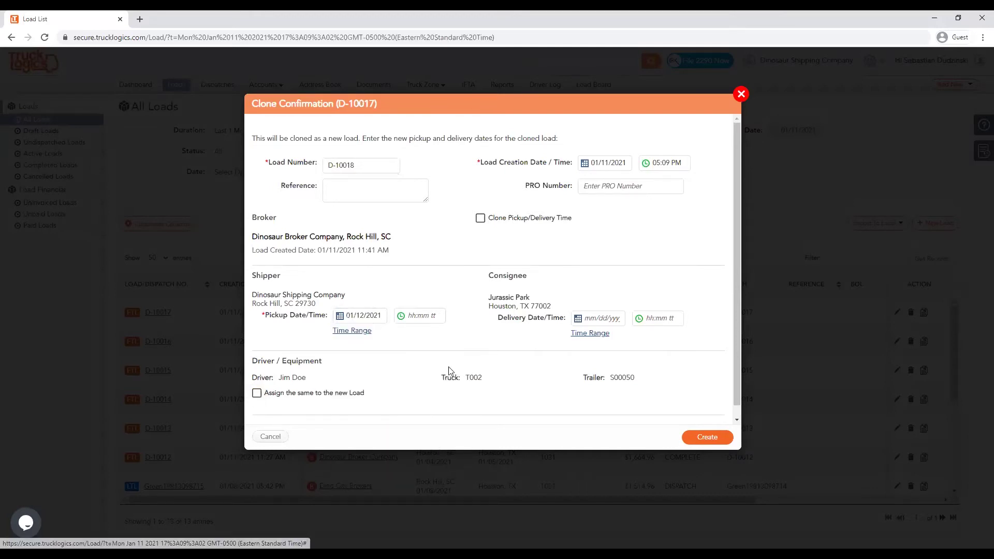
pyautogui.click(588, 320)
pyautogui.click(635, 413)
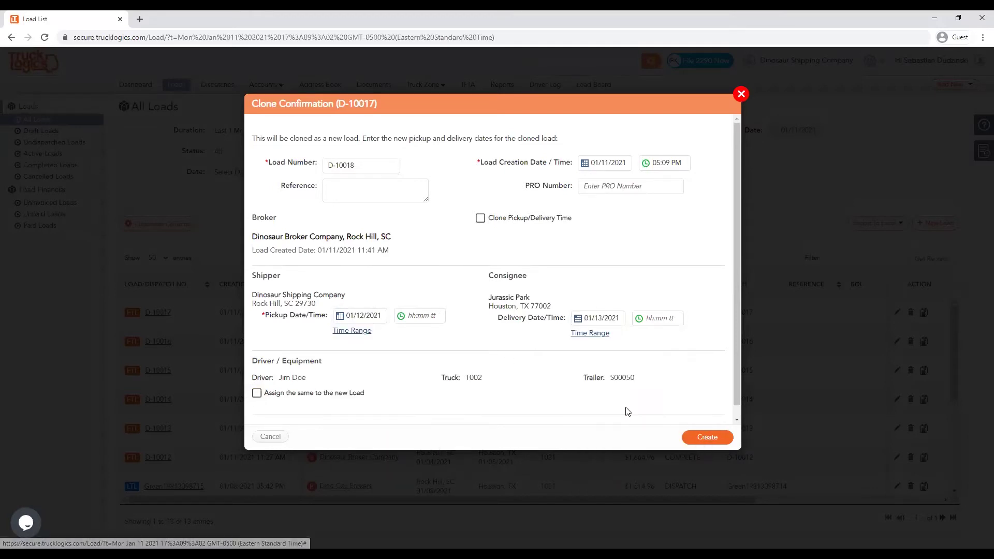
pyautogui.click(696, 440)
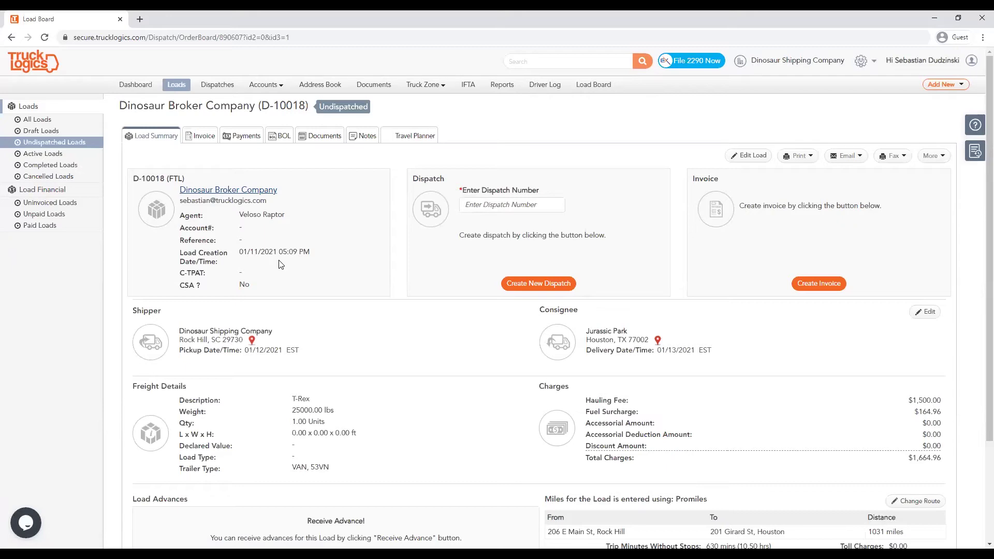
# - Open the new load's invoice form and enter "Broker Pro Number" as the invoice reference
pyautogui.click(201, 135)
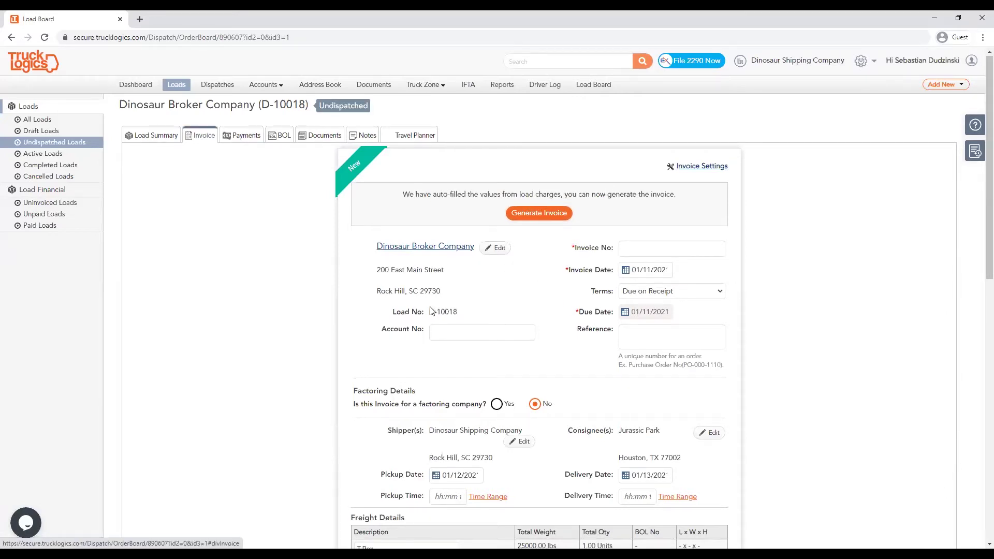
pyautogui.scroll(-1, 466, 258)
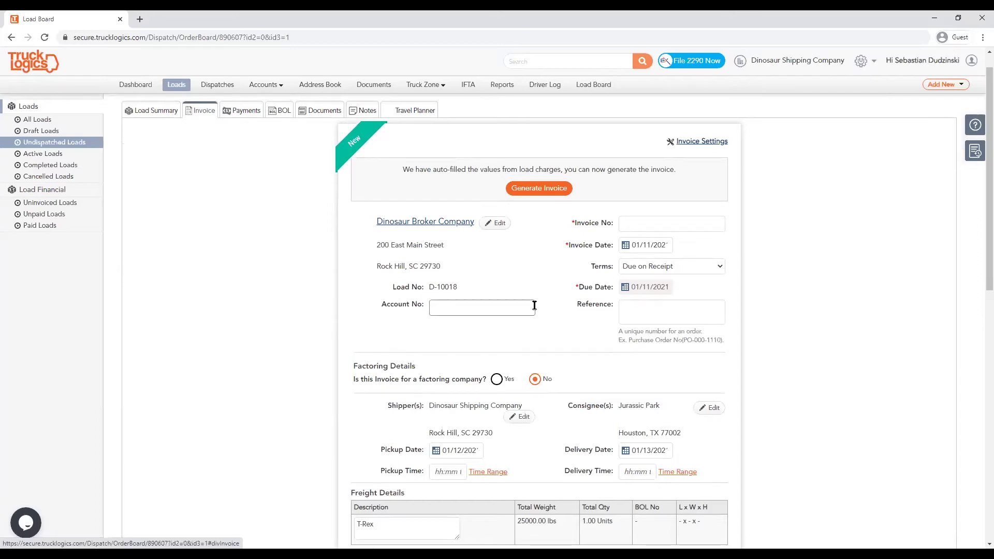
pyautogui.click(672, 319)
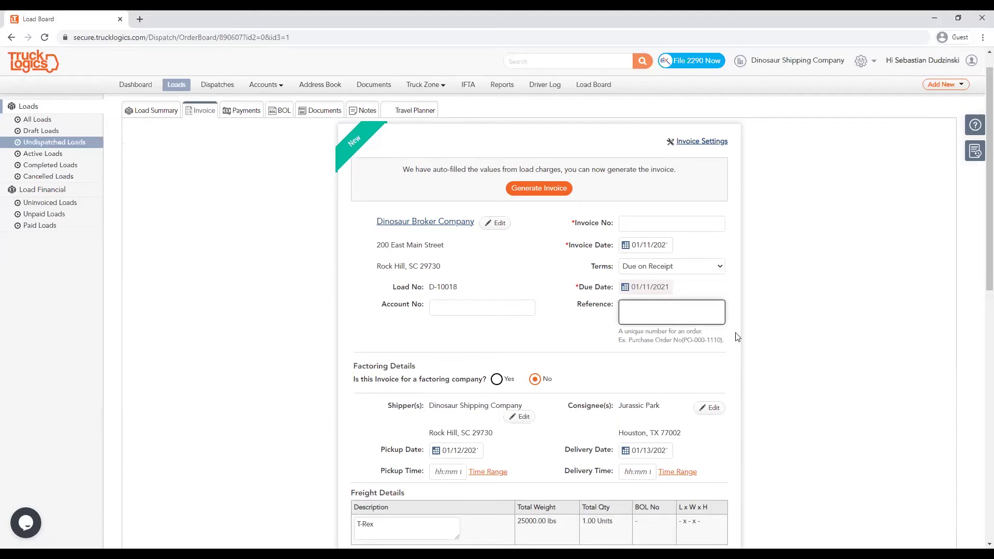
pyautogui.click(443, 308)
pyautogui.click(656, 320)
pyautogui.write('Broker Pro Number')
# - Copy the load number D-10018 into the invoice number
pyautogui.scroll(1, 574, 267)
pyautogui.moveTo(263, 105); pyautogui.dragTo(304, 106)
pyautogui.click(649, 250)
pyautogui.hotkey('ctrl', 'v')
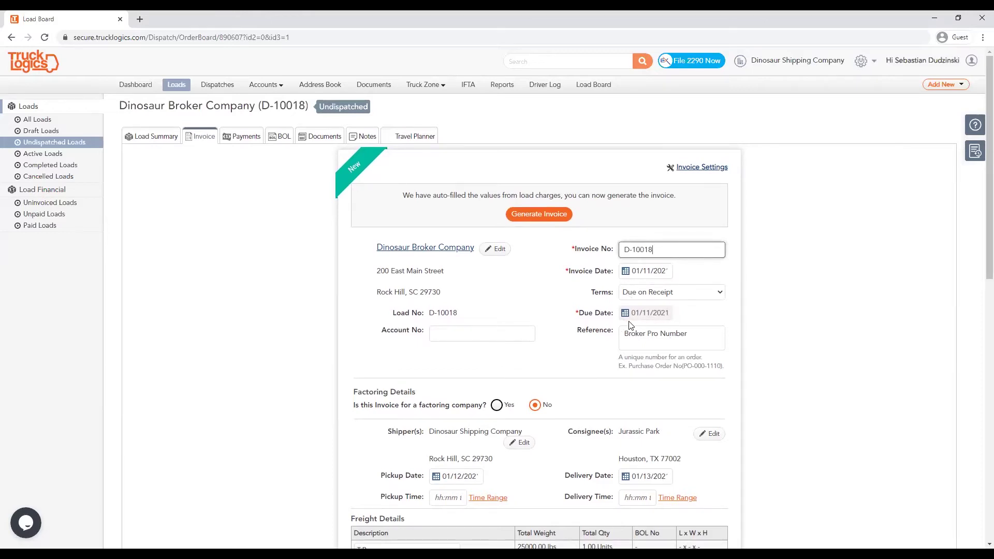
# - Review the invoice's factoring, shipper and freight details and its hauling and fuel surcharge rates
pyautogui.scroll(-1, 612, 342)
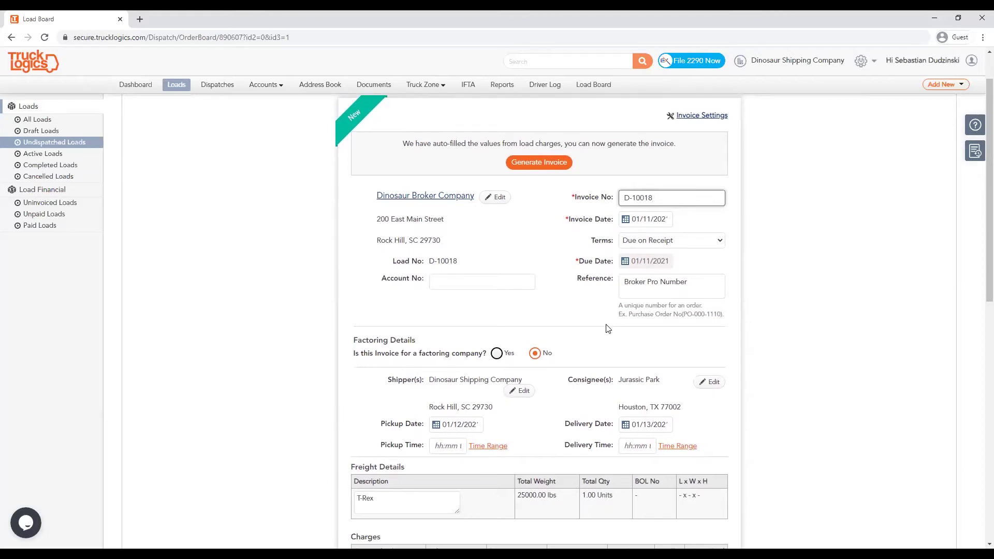
pyautogui.scroll(-2, 613, 321)
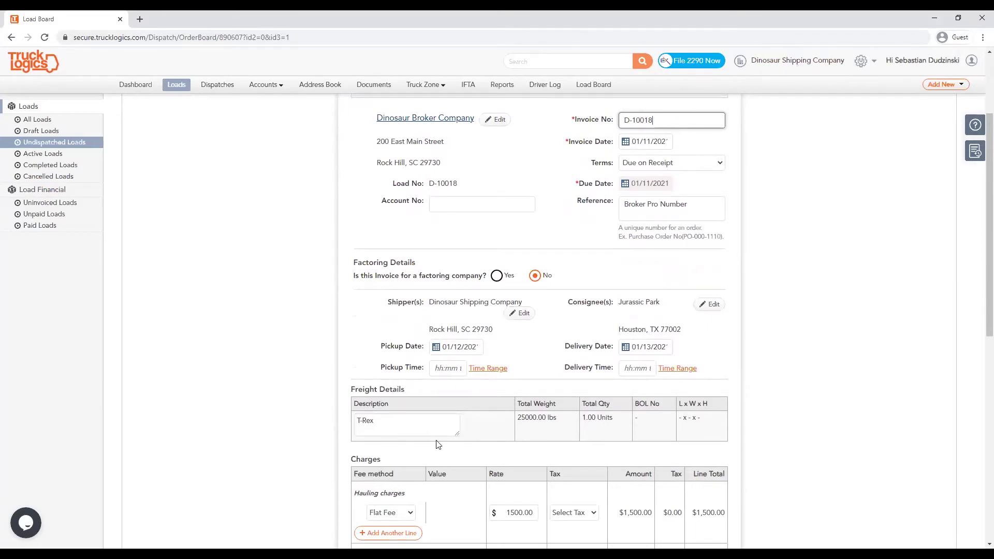
pyautogui.scroll(-3, 438, 445)
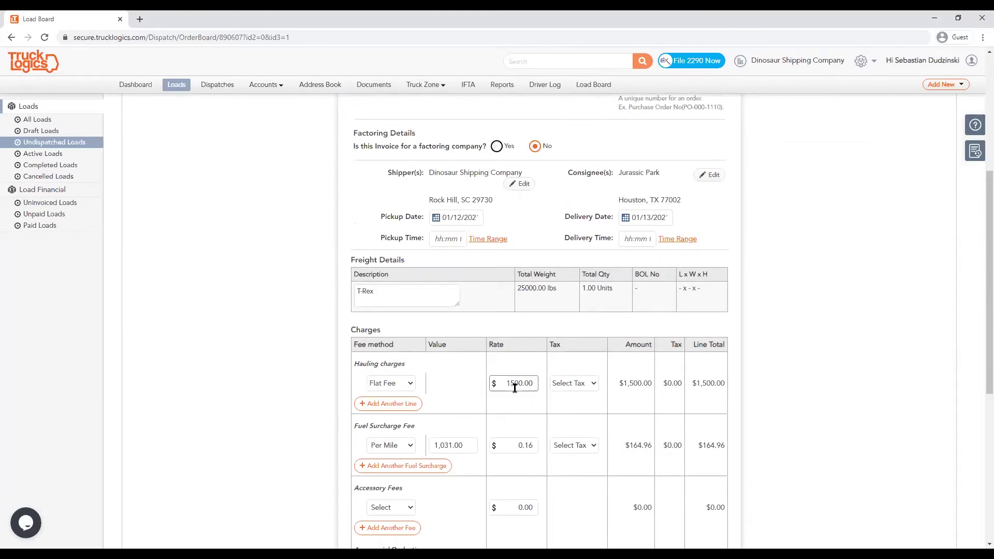
pyautogui.click(521, 405)
pyautogui.scroll(-1, 525, 435)
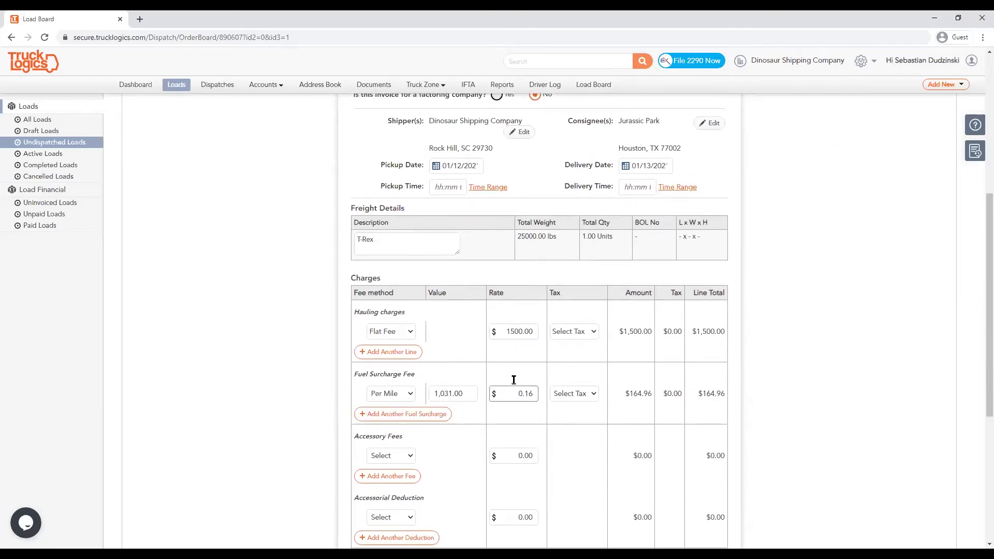
pyautogui.click(500, 389)
pyautogui.scroll(-1, 572, 406)
pyautogui.scroll(-2, 570, 402)
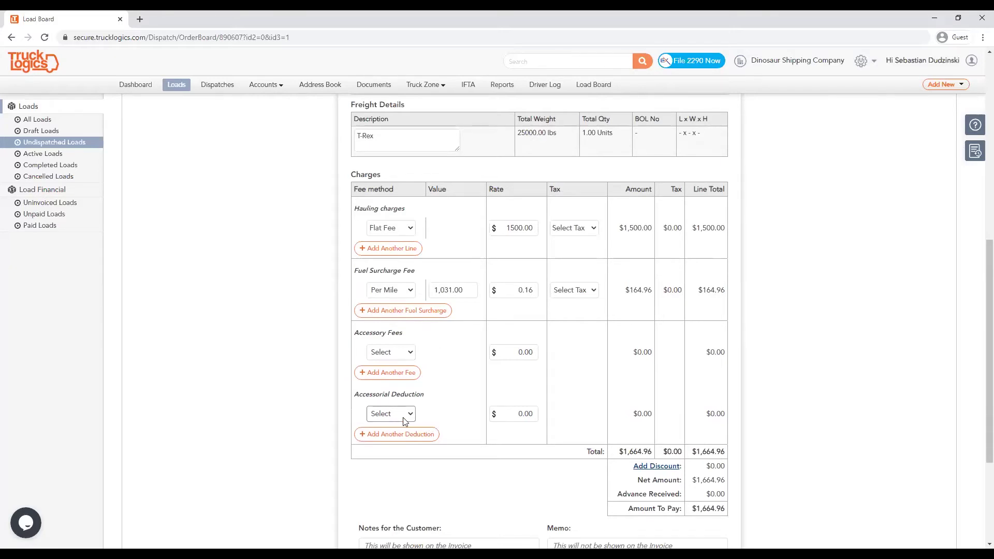
# - Add a Lumper accessory fee of $150.00 to the invoice charges
pyautogui.click(407, 354)
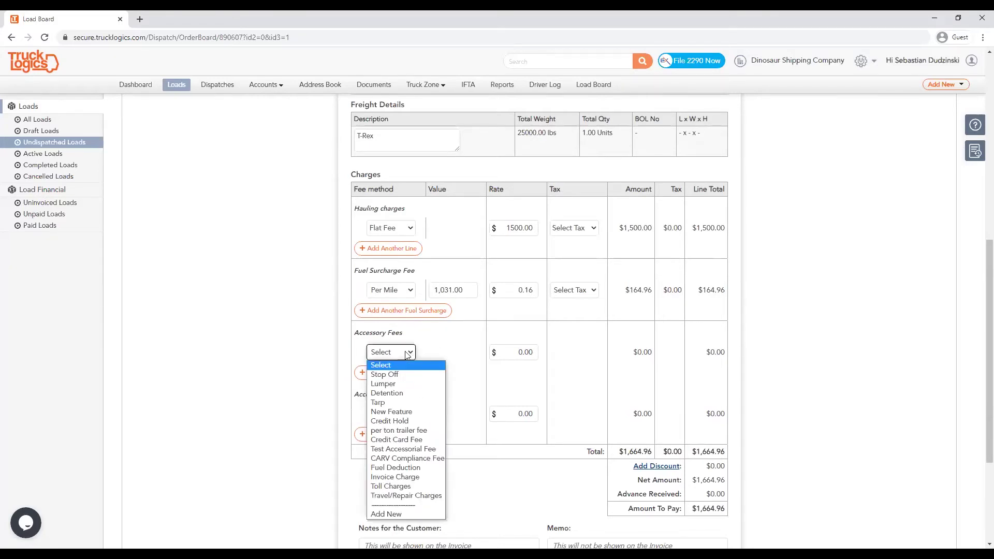
pyautogui.click(405, 385)
pyautogui.click(516, 351)
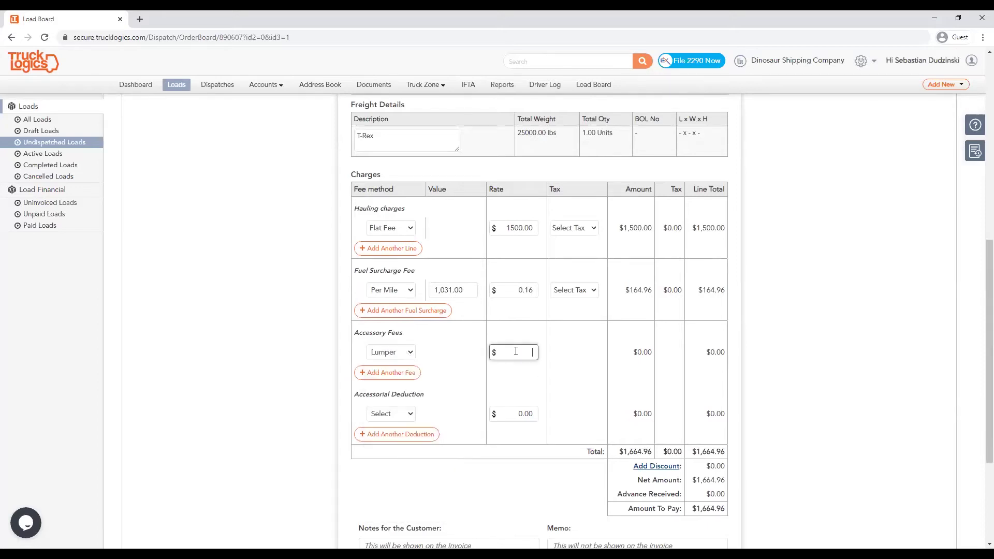
pyautogui.write('150.')
pyautogui.click(781, 338)
# - Add a Credit Hold accessorial deduction of $150.00 to the invoice charges
pyautogui.click(408, 416)
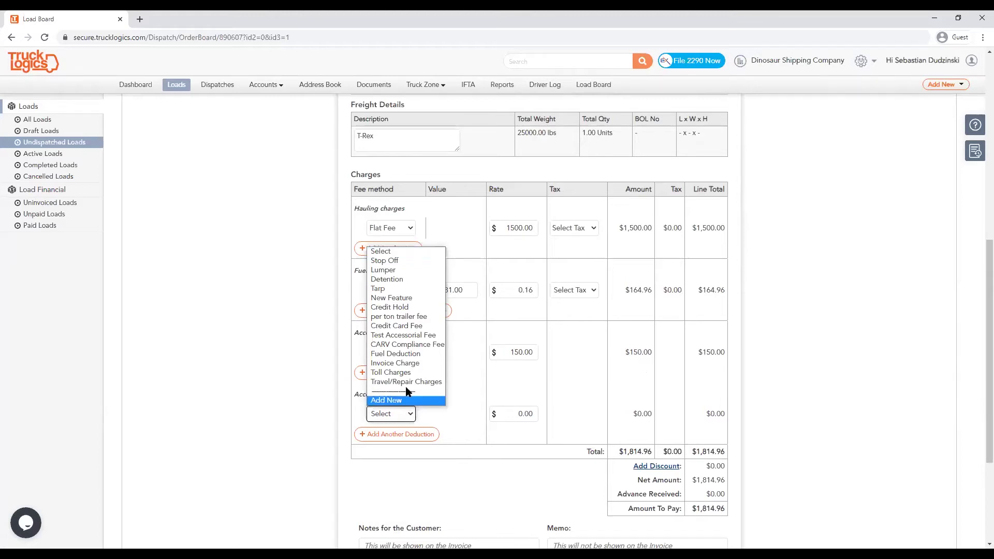
pyautogui.click(408, 306)
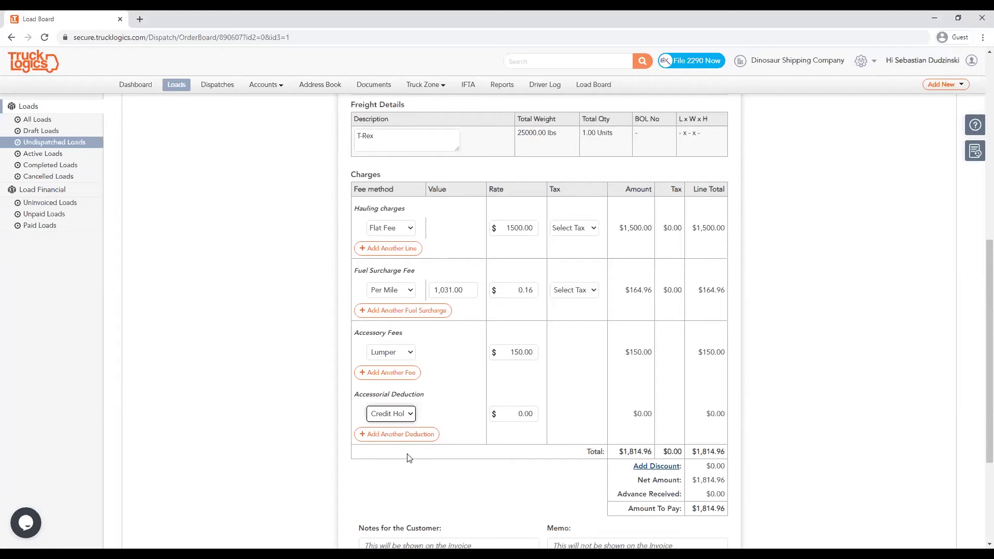
pyautogui.click(500, 416)
pyautogui.write('150')
pyautogui.click(763, 460)
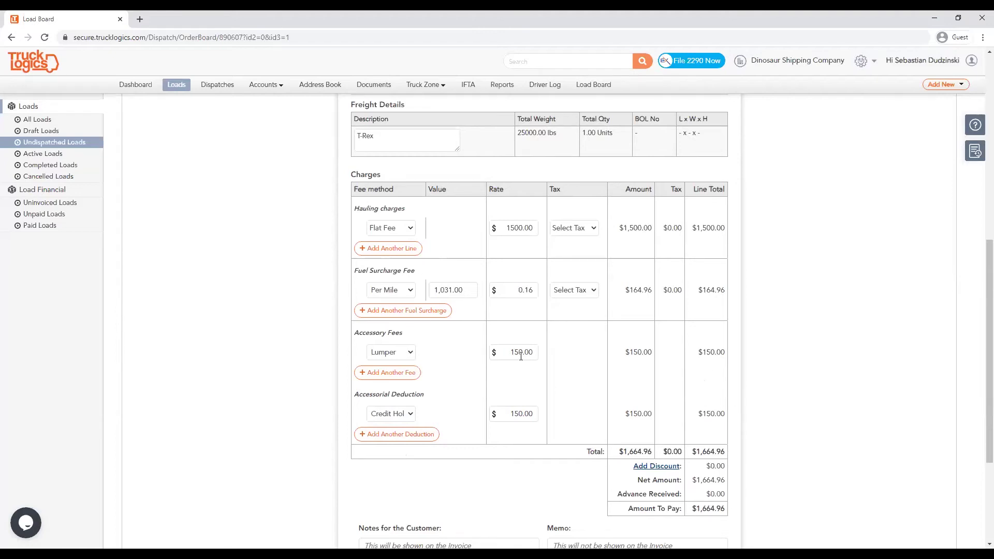
# - Mark the invoice as being for a factoring company and choose Dinosaur Factoring Company
pyautogui.scroll(5, 528, 442)
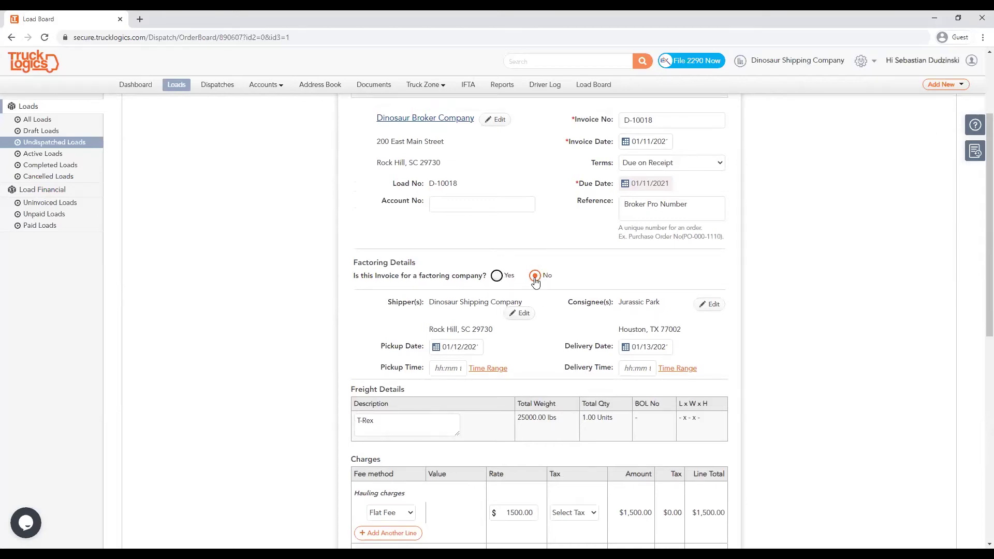
pyautogui.click(495, 276)
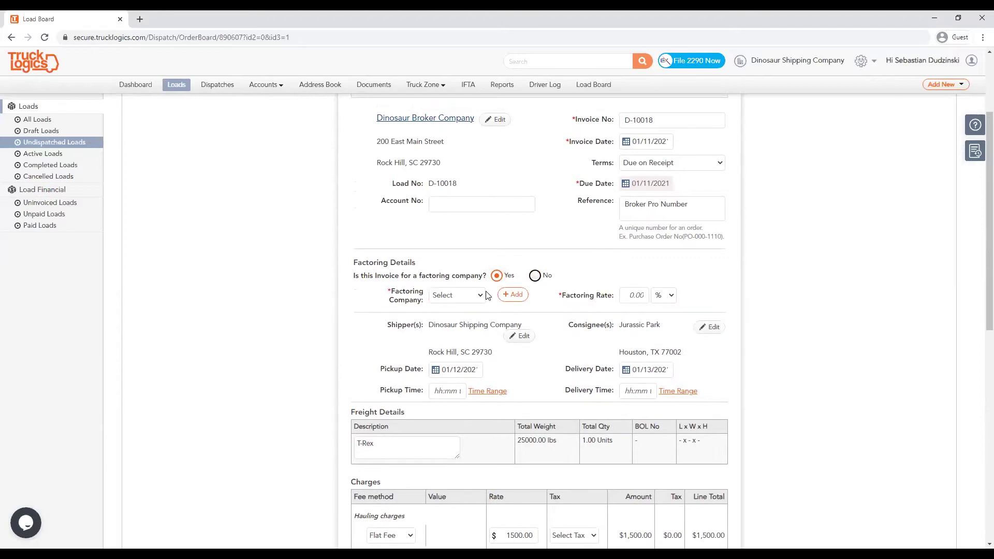
pyautogui.click(484, 296)
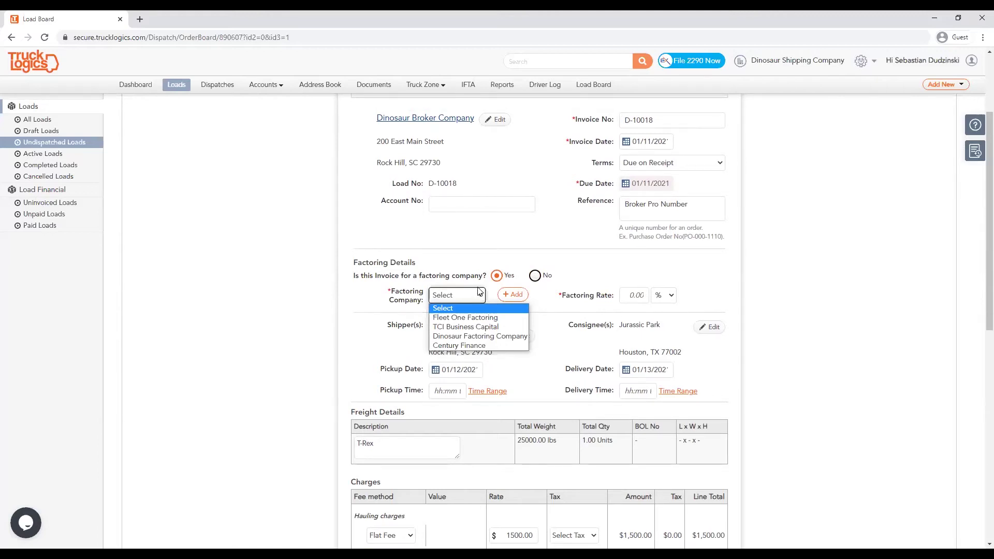
pyautogui.click(493, 337)
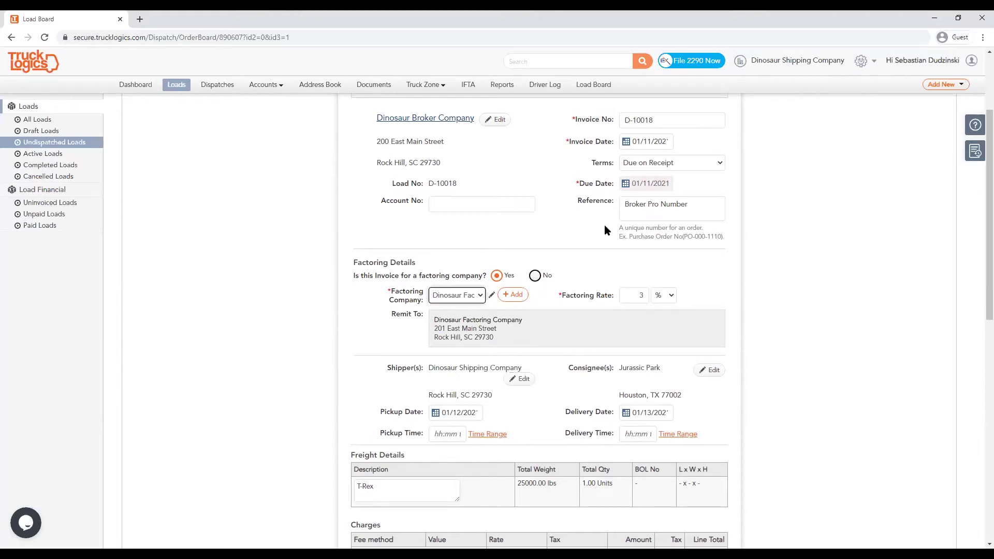
# - Enter "Notice of Assignment" as the invoice's note for the customer
pyautogui.scroll(1, 611, 235)
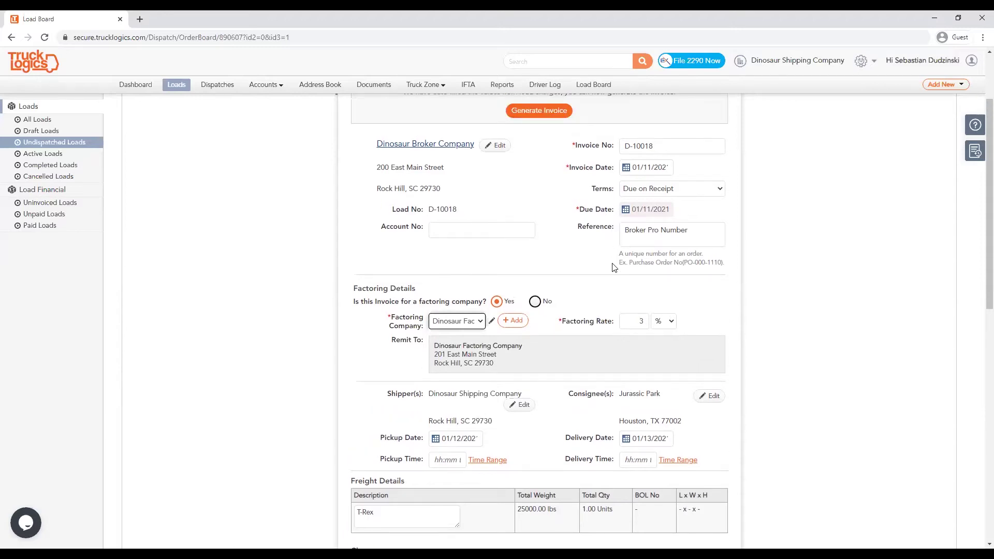
pyautogui.scroll(-6, 621, 295)
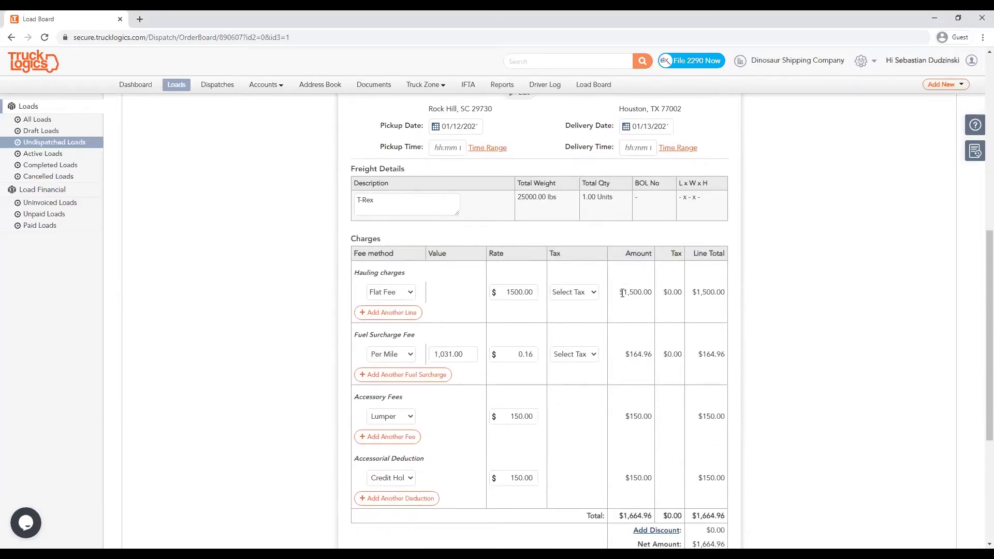
pyautogui.scroll(-3, 621, 293)
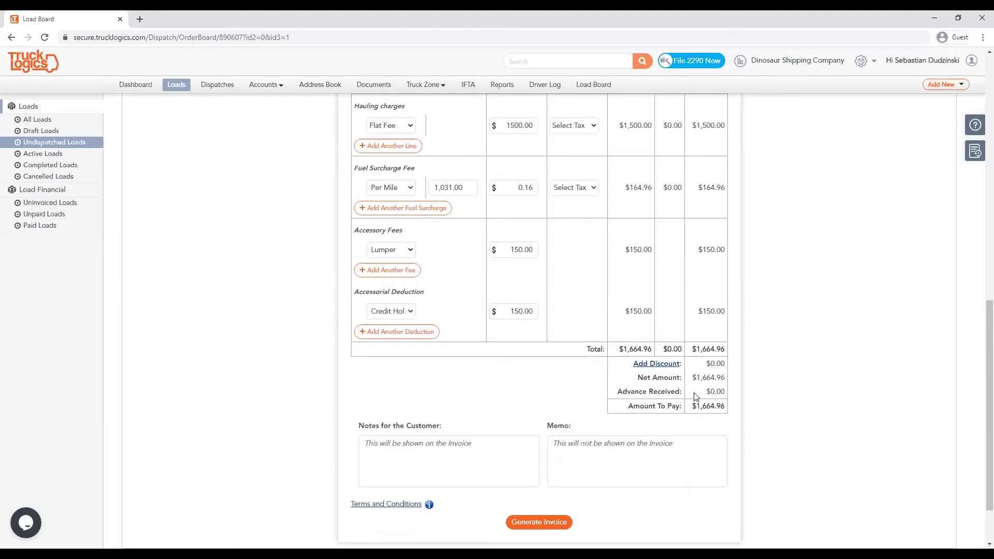
pyautogui.click(501, 469)
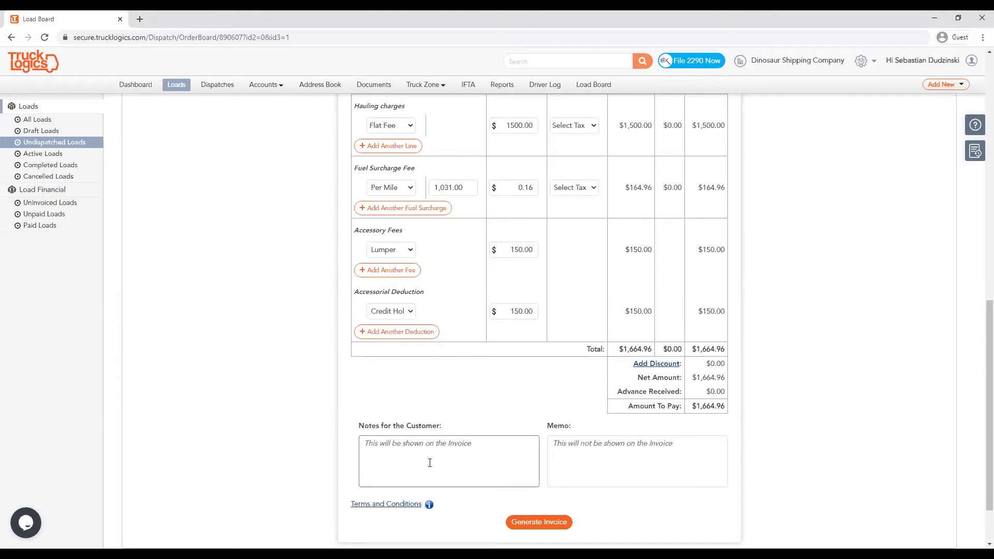
pyautogui.write('Notice of Assignment.')
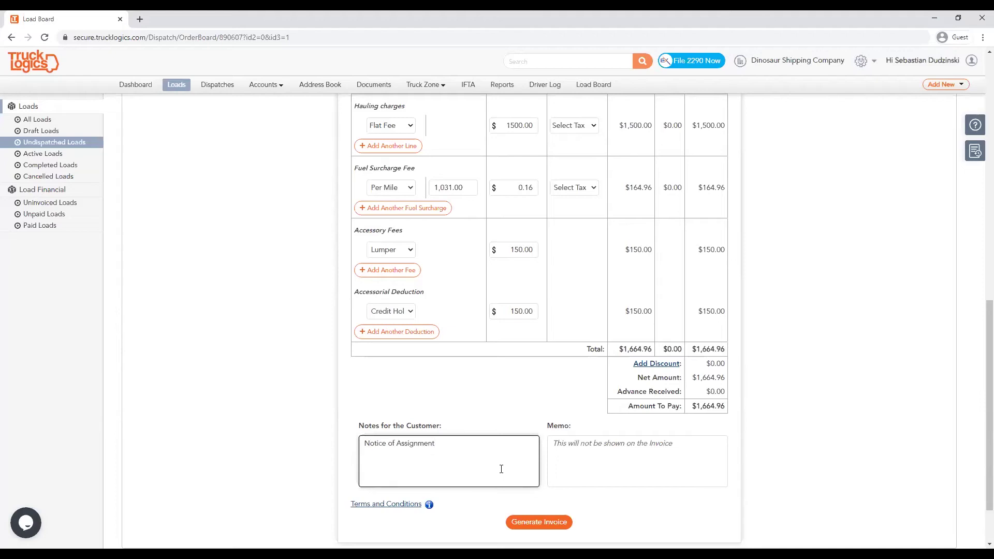
# - Apply the default invoice terms and conditions statement to the invoice and generate it
pyautogui.click(390, 506)
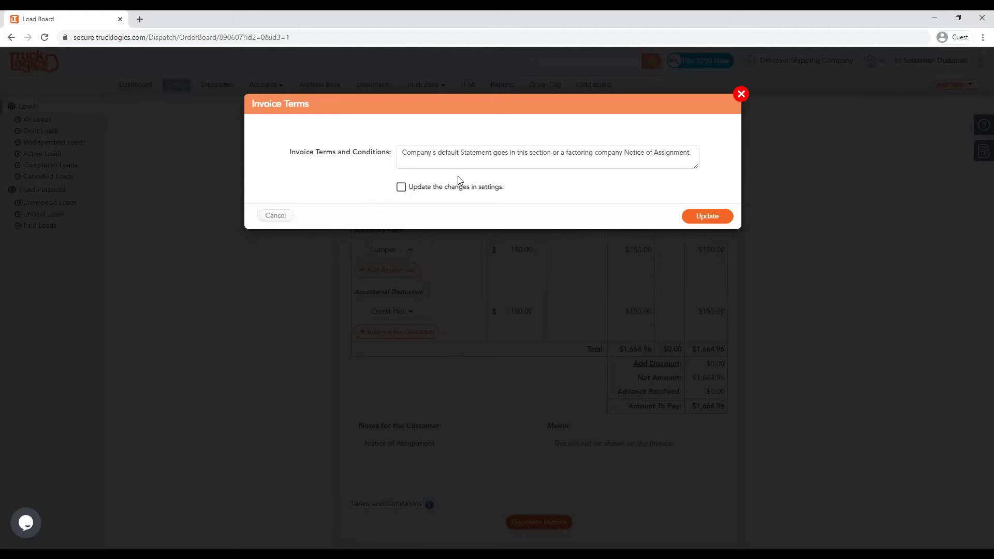
pyautogui.click(718, 215)
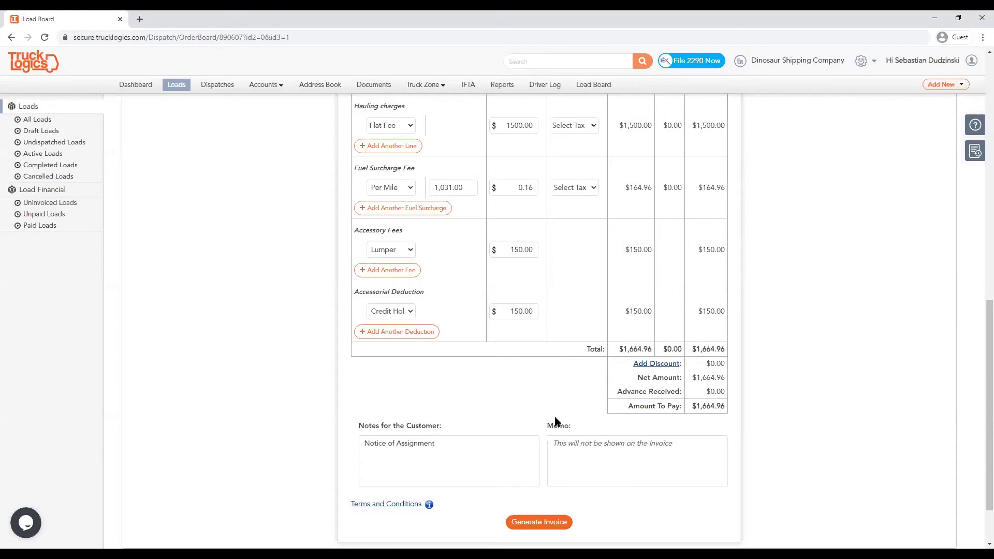
pyautogui.scroll(7, 553, 422)
pyautogui.scroll(3, 551, 431)
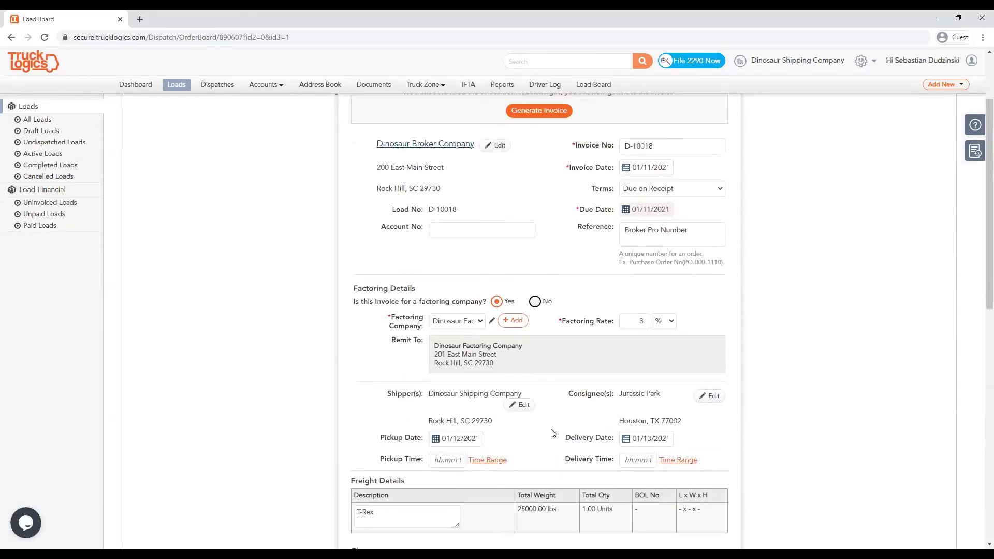
pyautogui.scroll(2, 553, 433)
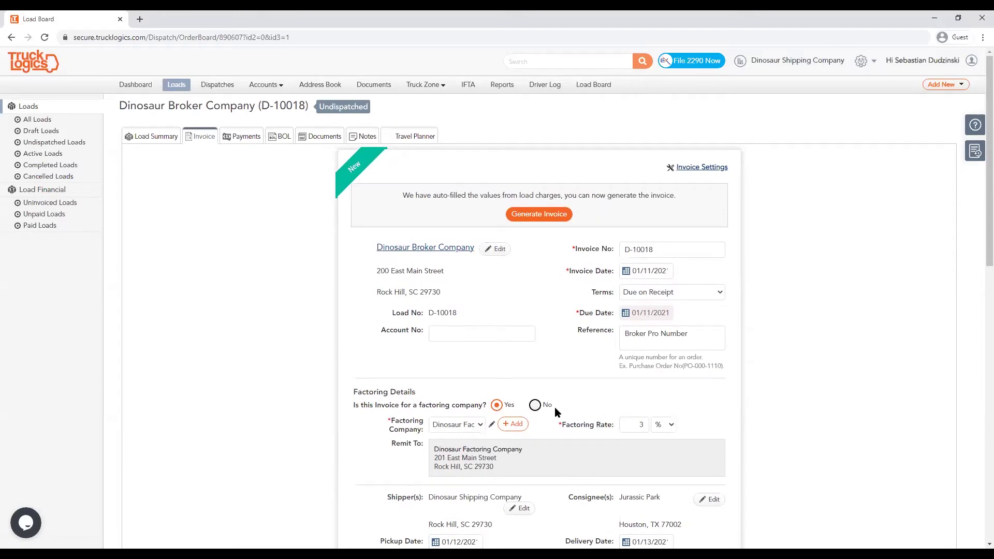
pyautogui.click(563, 220)
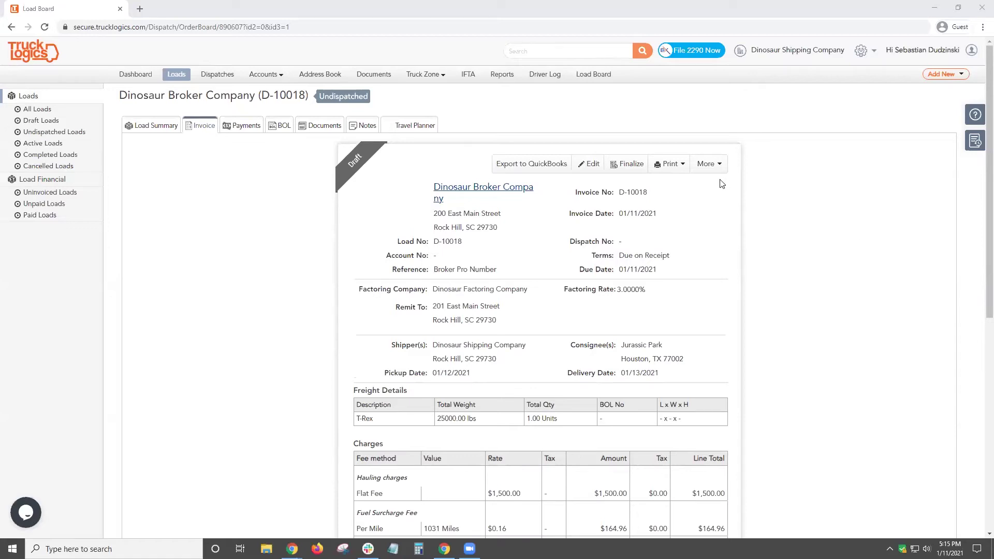
# - Preview the printable version of the invoice and check its header, charges, notes and terms
pyautogui.click(680, 167)
pyautogui.click(667, 186)
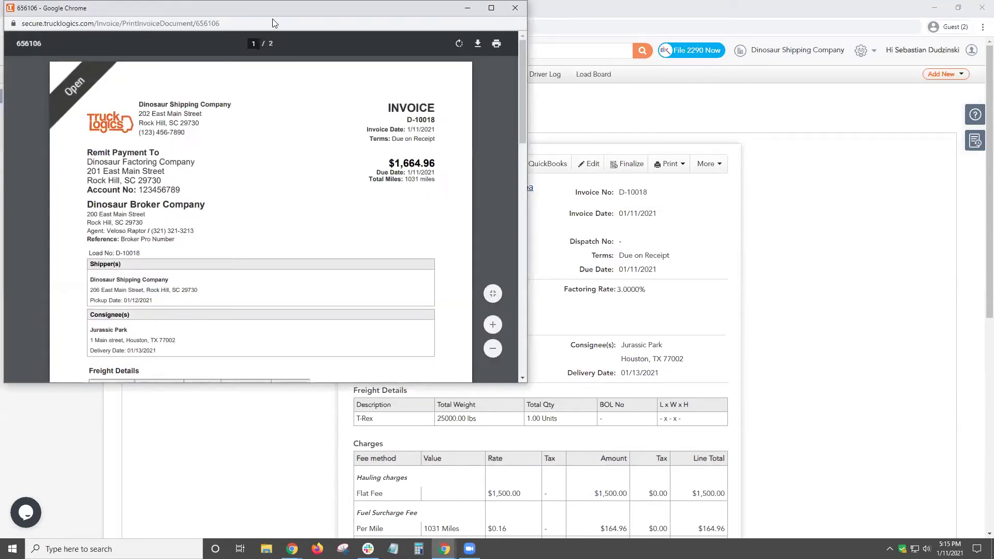
pyautogui.moveTo(272, 19); pyautogui.dragTo(502, 42)
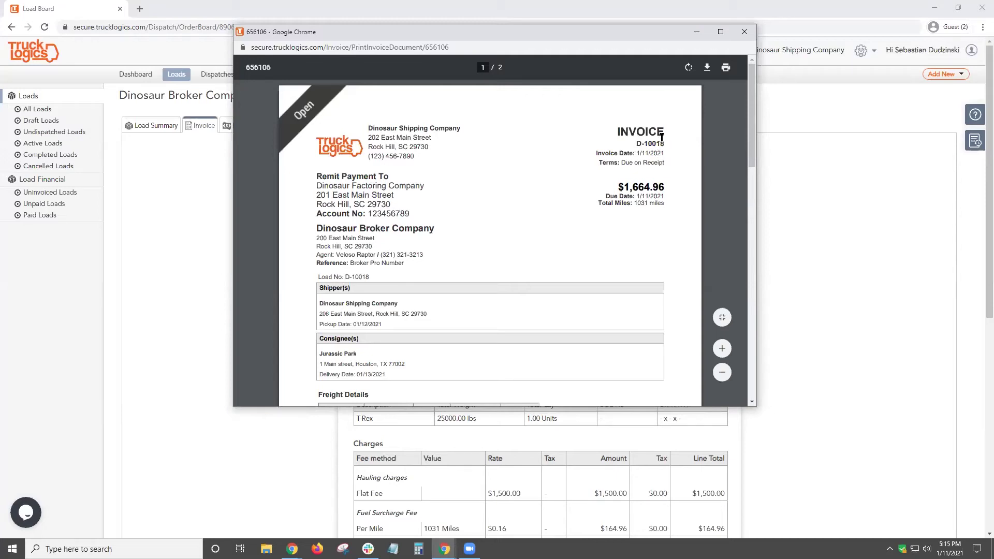
pyautogui.scroll(-2, 607, 187)
pyautogui.scroll(-2, 607, 188)
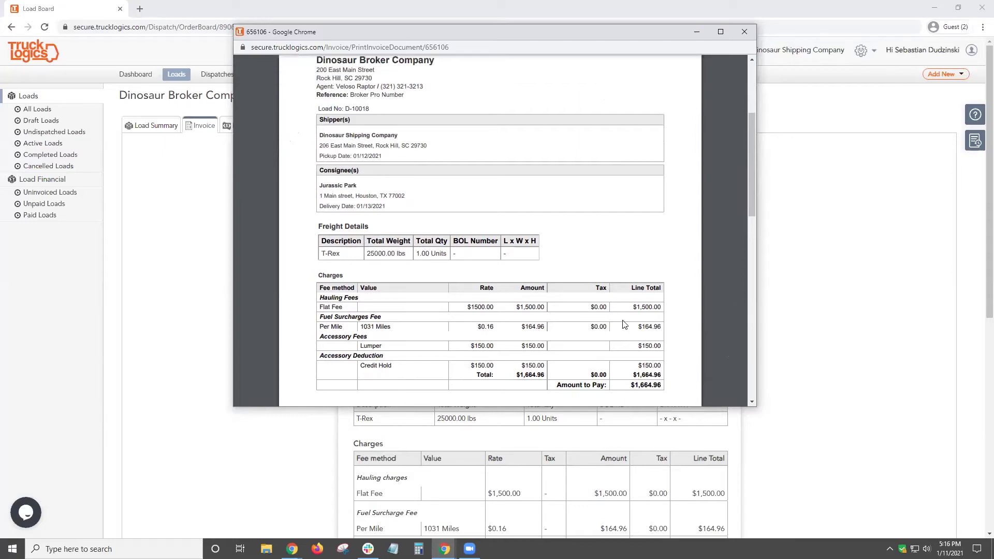
pyautogui.scroll(-1, 622, 322)
pyautogui.scroll(-2, 621, 322)
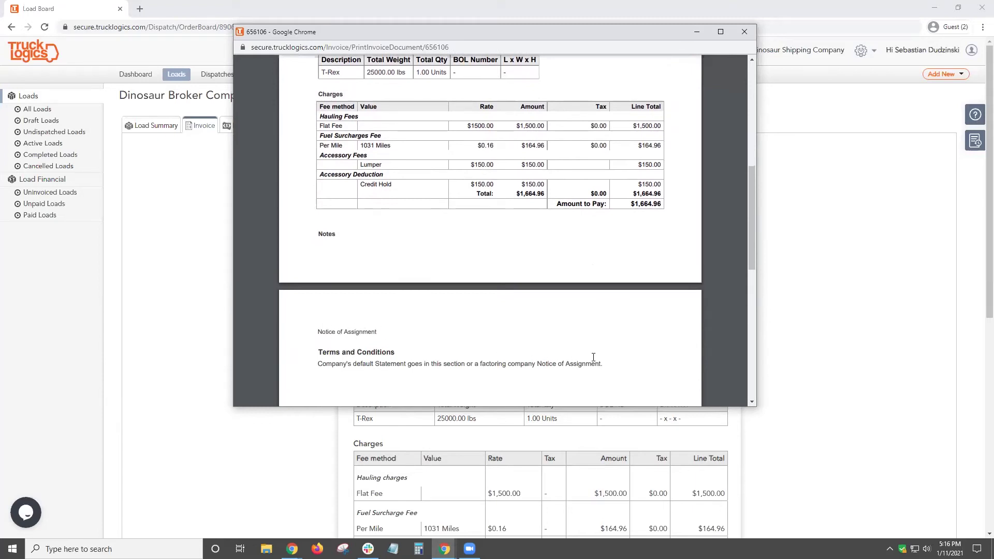
pyautogui.click(744, 32)
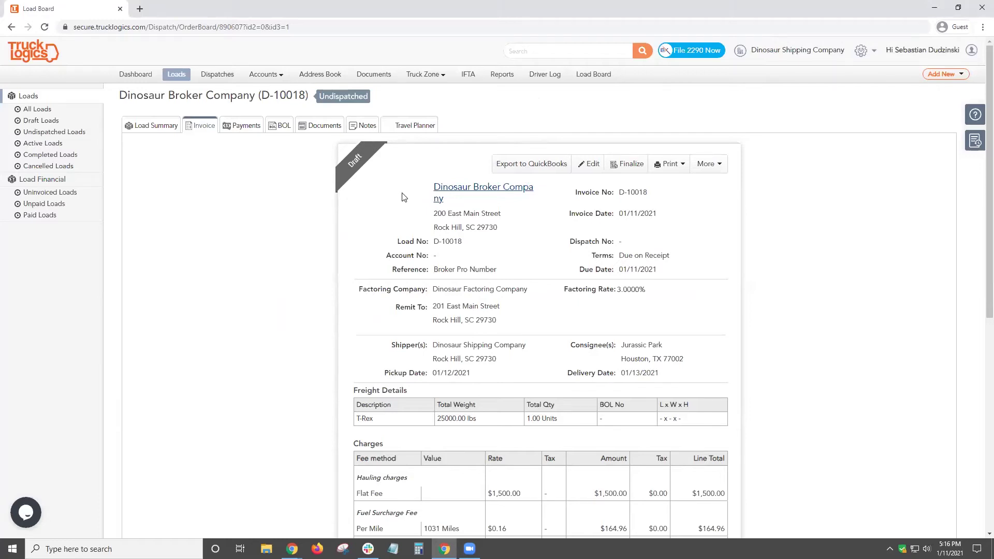
# - Finalize the draft invoice for load D-10018
pyautogui.click(629, 164)
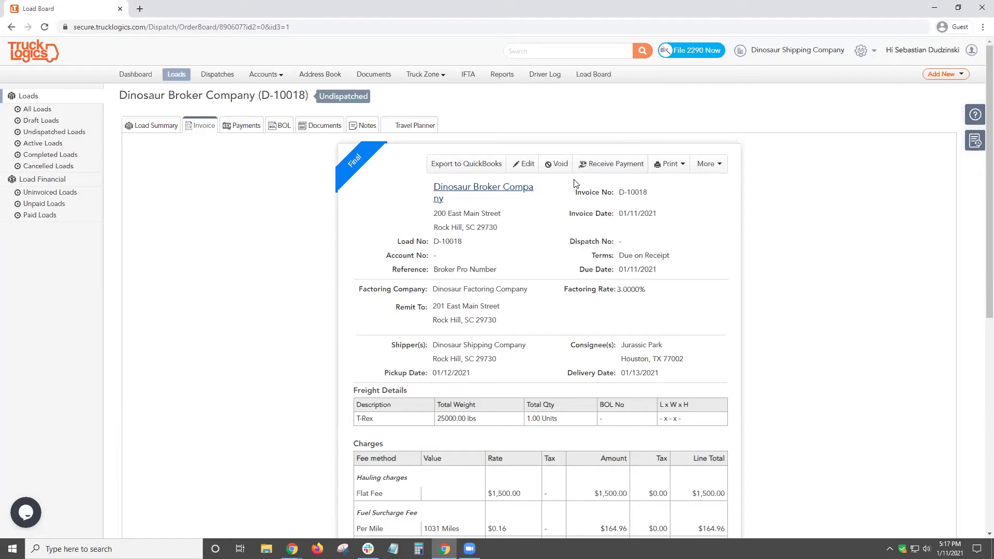
# - Start an email of the invoice and attach the Load Summary and Load Rate Confirmation from the load documents
pyautogui.click(708, 165)
pyautogui.click(717, 187)
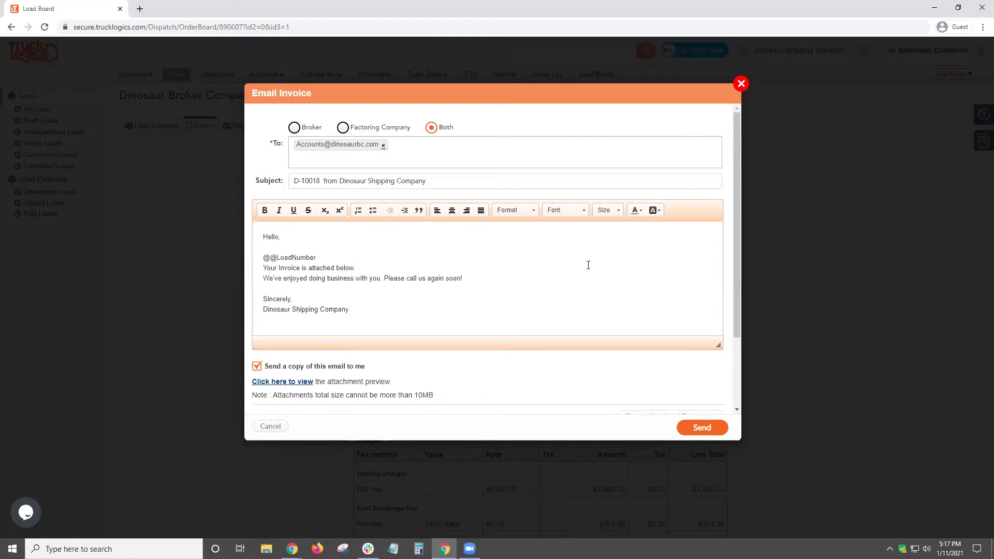
pyautogui.scroll(-3, 587, 268)
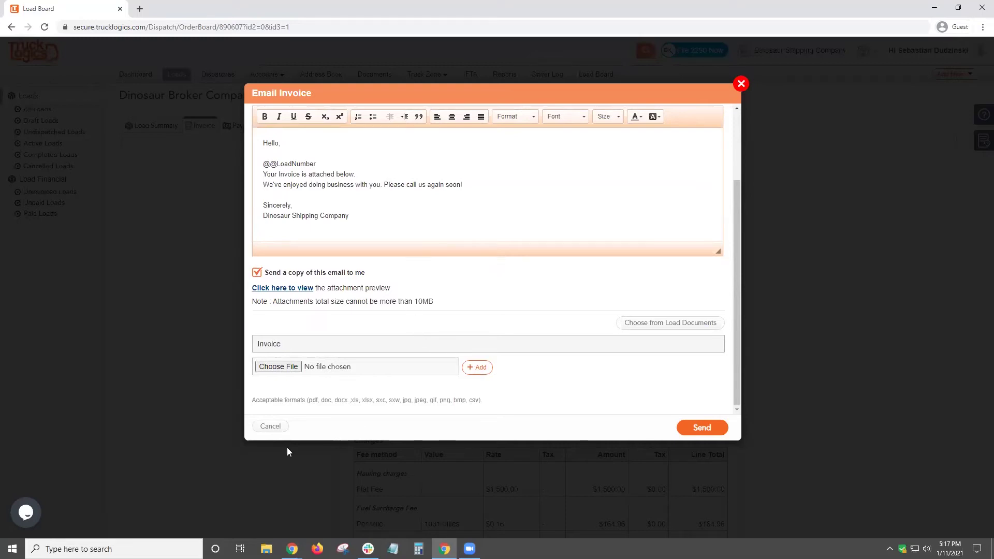
pyautogui.click(667, 328)
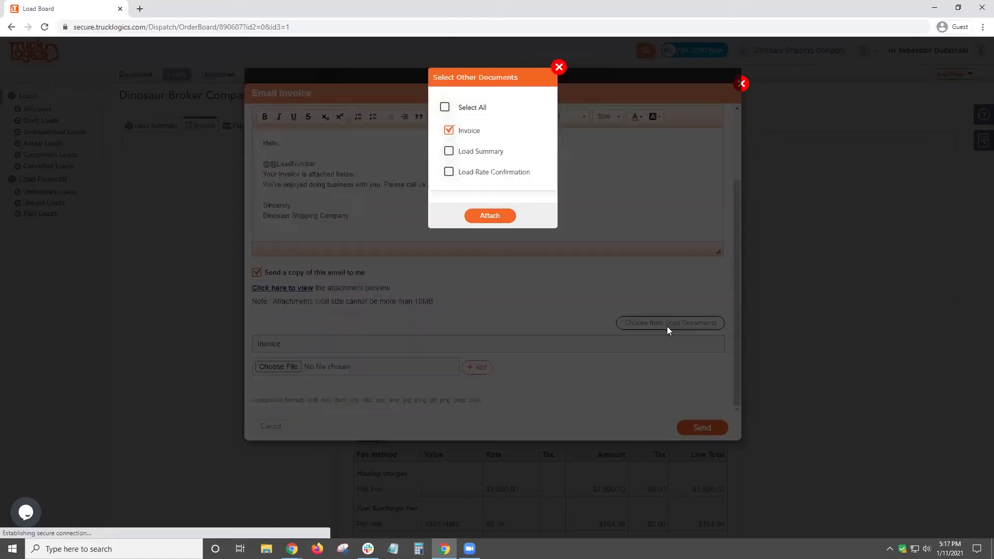
pyautogui.click(450, 153)
pyautogui.click(449, 173)
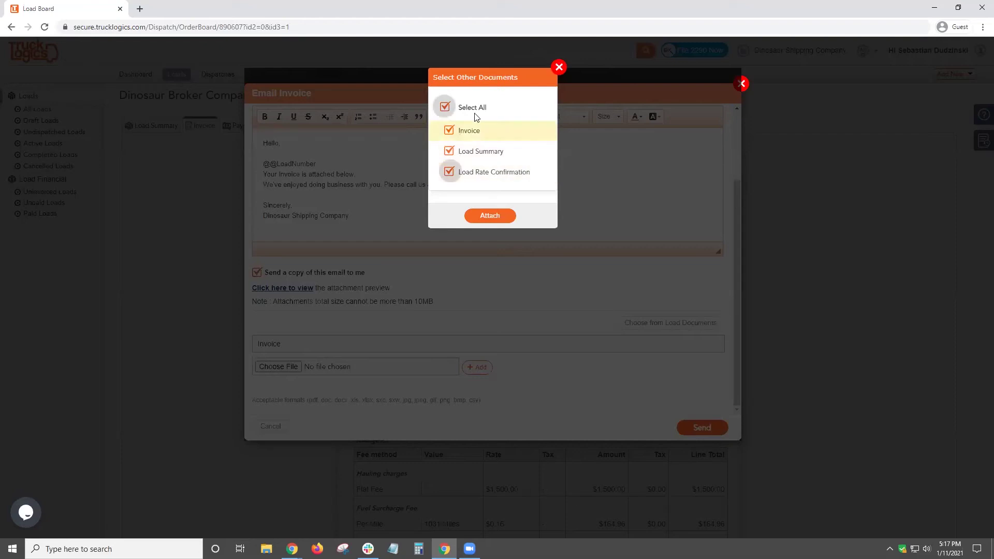
pyautogui.click(490, 217)
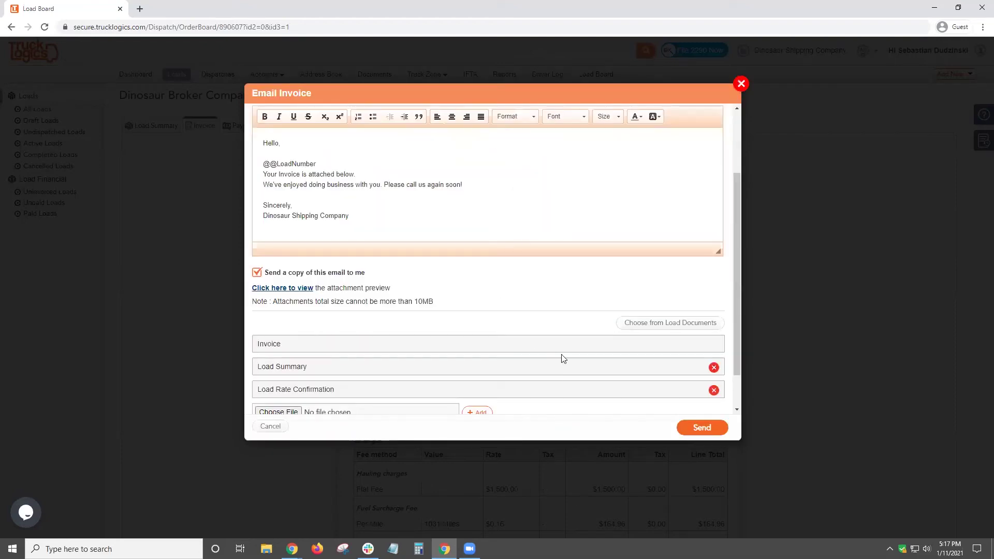
pyautogui.scroll(-1, 525, 347)
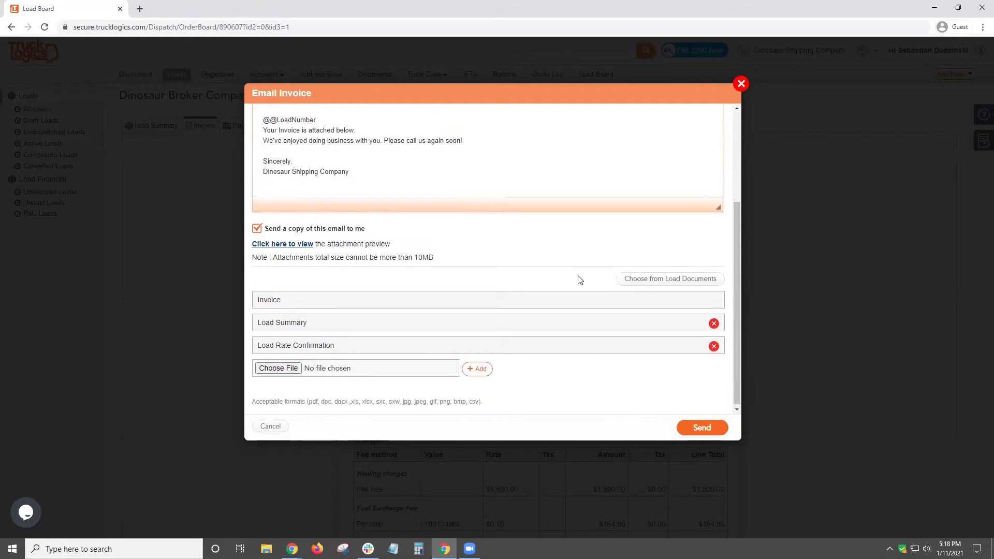
# - Switch the invoice email's recipient to Factoring Company and to Broker, and close the email without sending it
pyautogui.scroll(3, 576, 277)
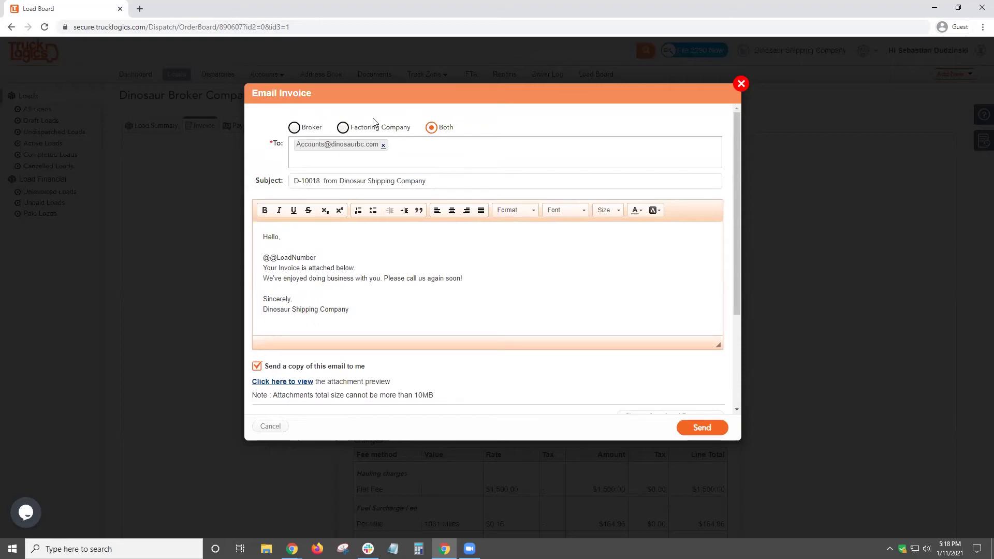
pyautogui.click(343, 128)
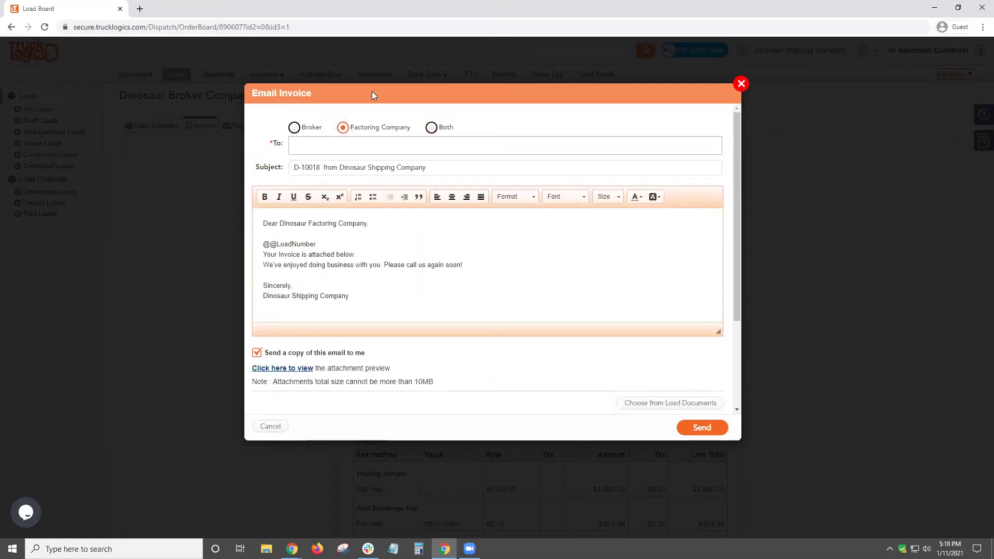
pyautogui.click(294, 127)
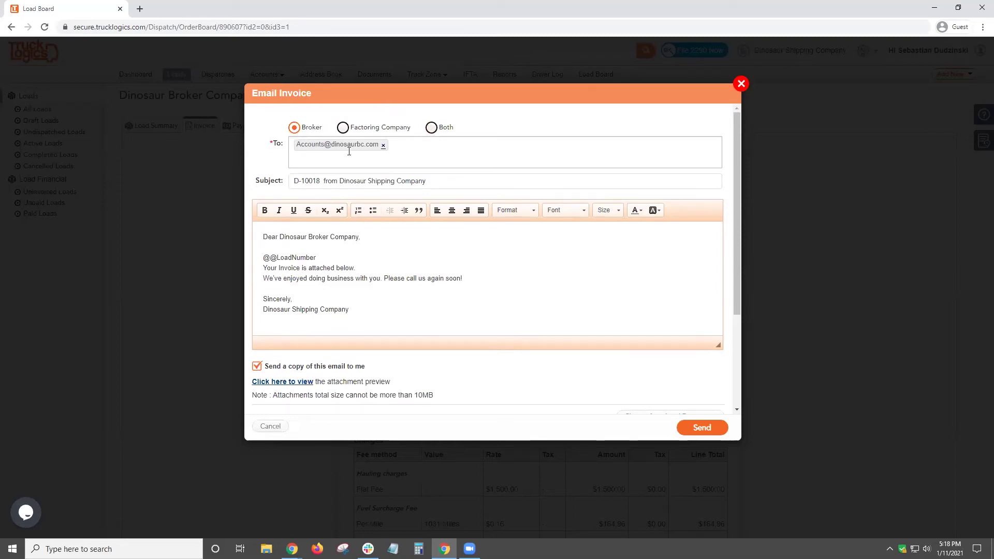
pyautogui.click(741, 85)
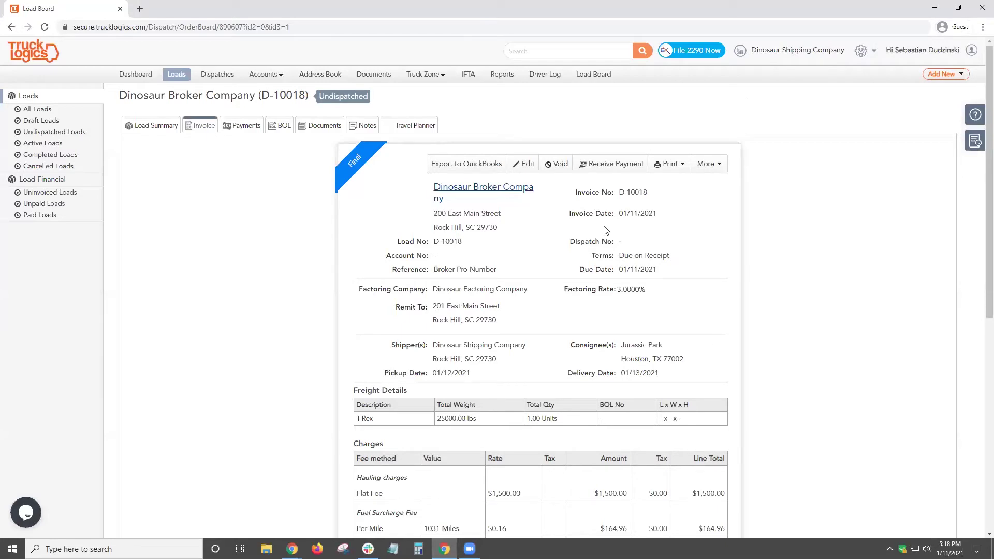
# - Start receiving a payment for the invoice from the factoring company, dated 01/11/2021, with a partial payment amount of $1000
pyautogui.click(617, 165)
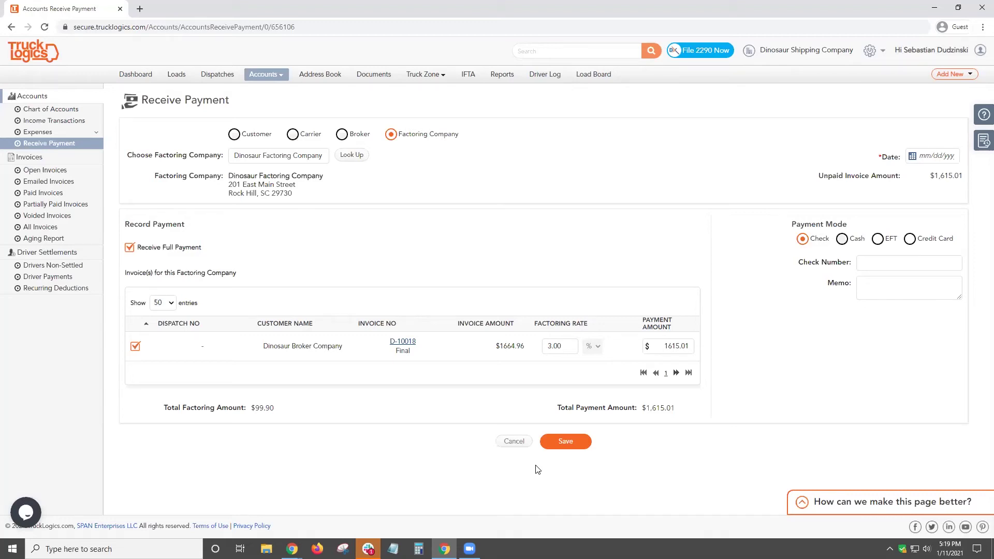
pyautogui.click(934, 156)
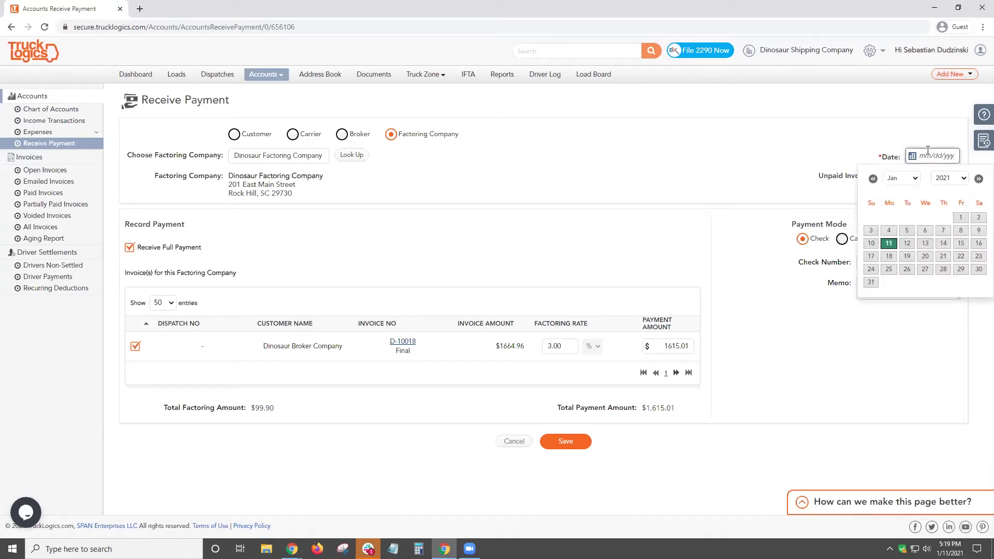
pyautogui.click(889, 244)
pyautogui.press('Tab')
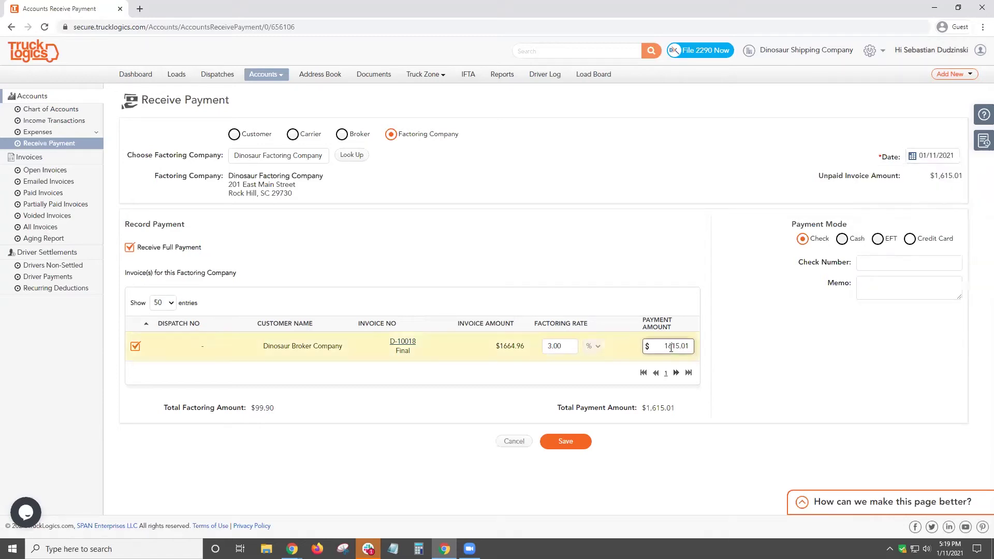
pyautogui.write('1000')
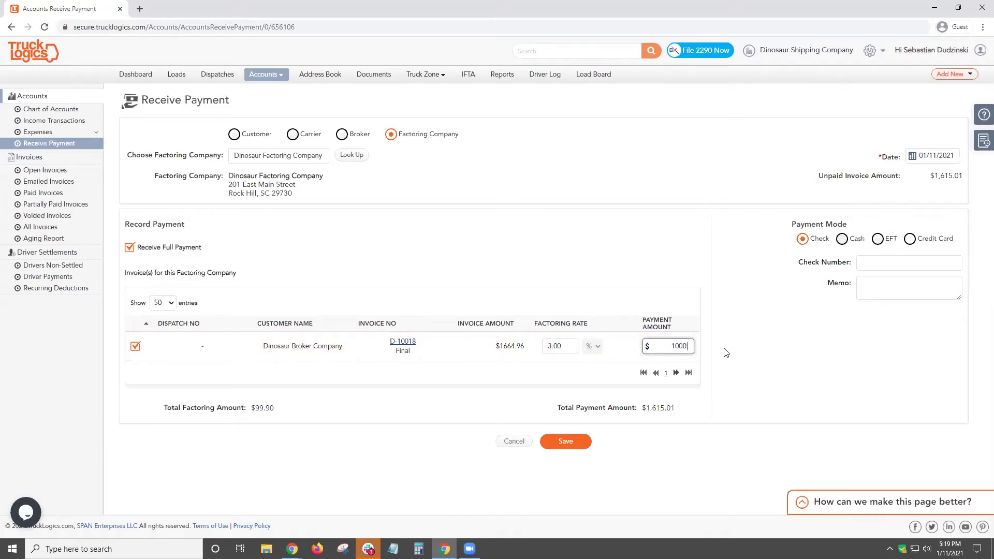
pyautogui.click(728, 348)
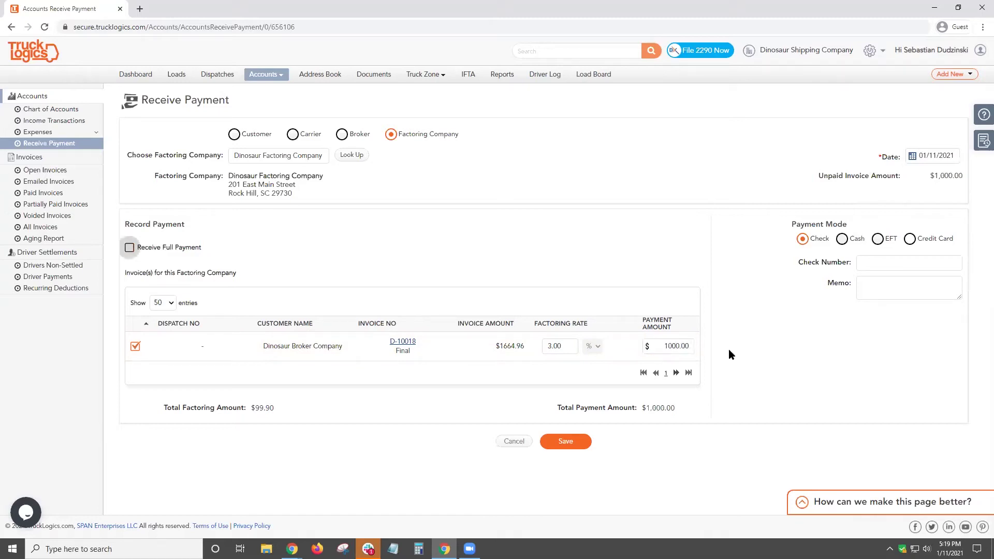
# - Enter check number 1001 for the factoring company's payment and save the payment
pyautogui.click(863, 262)
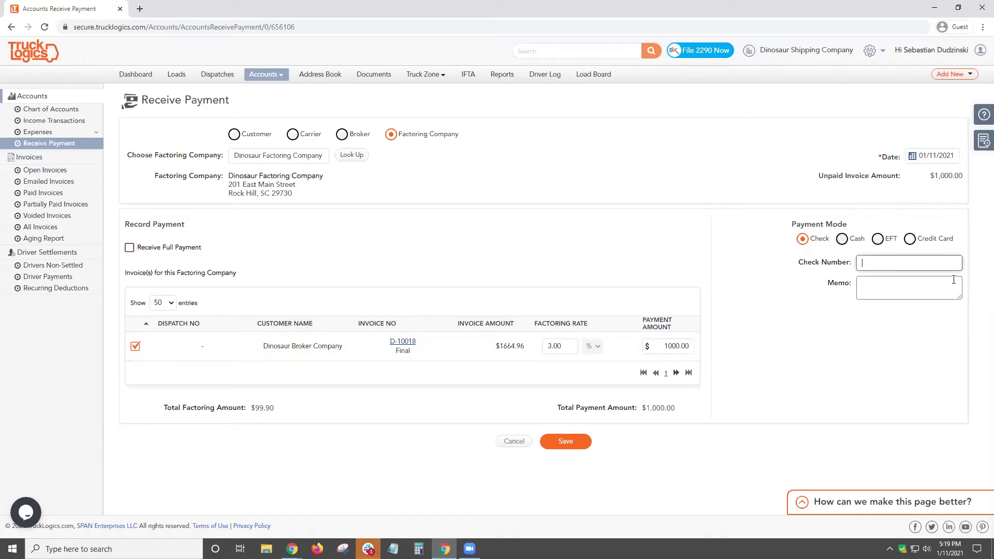
pyautogui.write('1001')
pyautogui.click(867, 376)
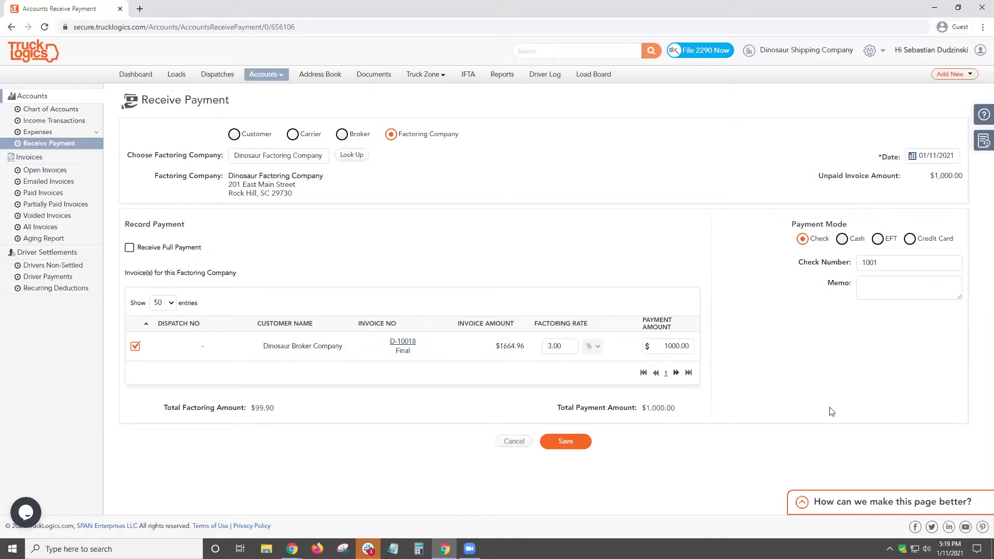
pyautogui.click(567, 441)
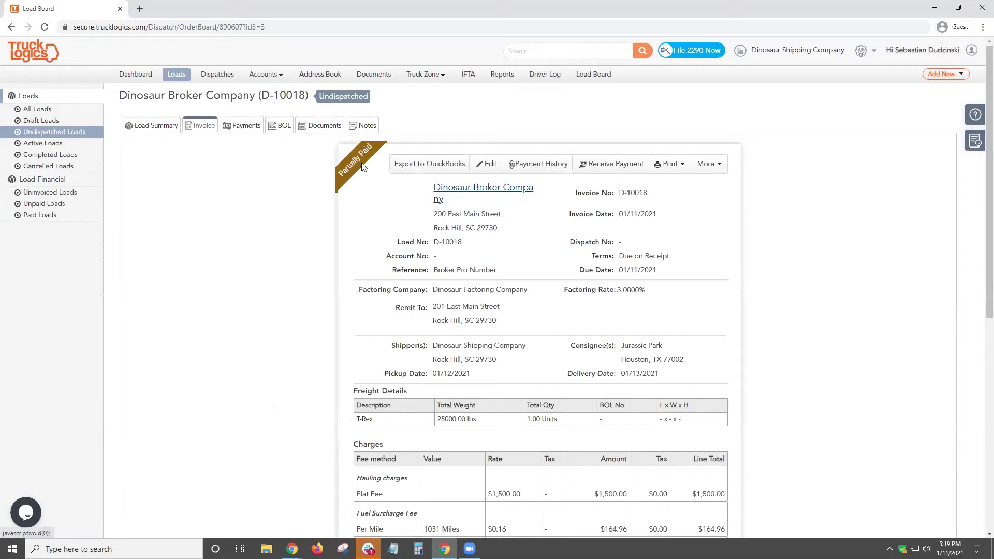
# - Look up the invoice's payment history and the receipt of its check payment
pyautogui.click(530, 166)
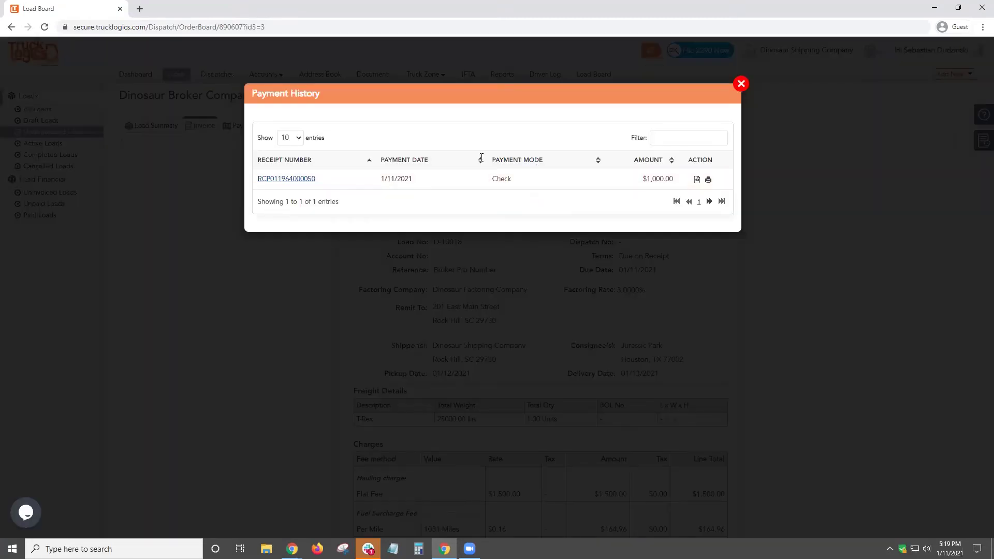
pyautogui.click(280, 181)
pyautogui.click(741, 83)
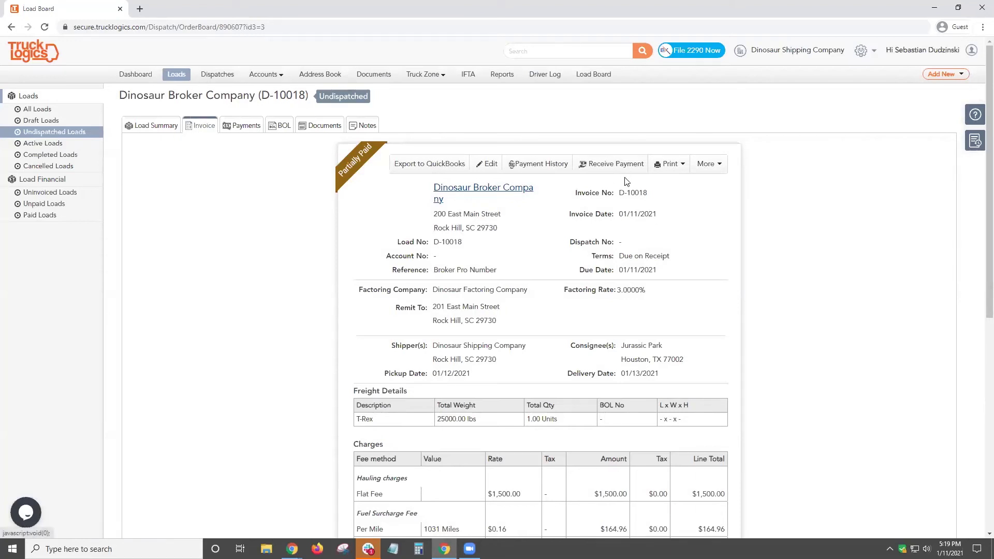
# - Open the accounts' payment receipt form, choose Dinosaur Factoring Company as the paying factoring company, and try to save the payment
pyautogui.moveTo(273, 78)
pyautogui.click(286, 145)
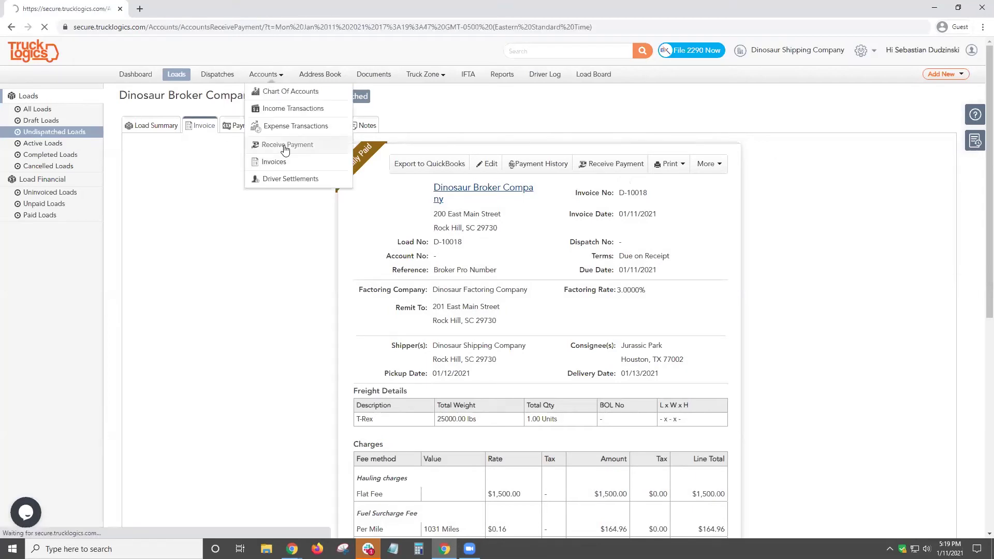
pyautogui.click(391, 135)
pyautogui.click(263, 156)
pyautogui.write('DIno')
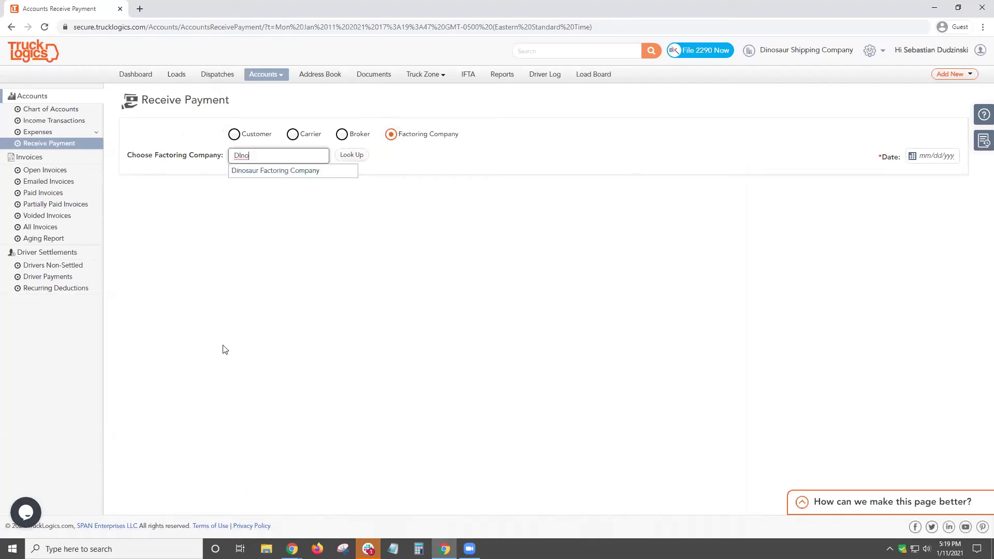
pyautogui.click(312, 171)
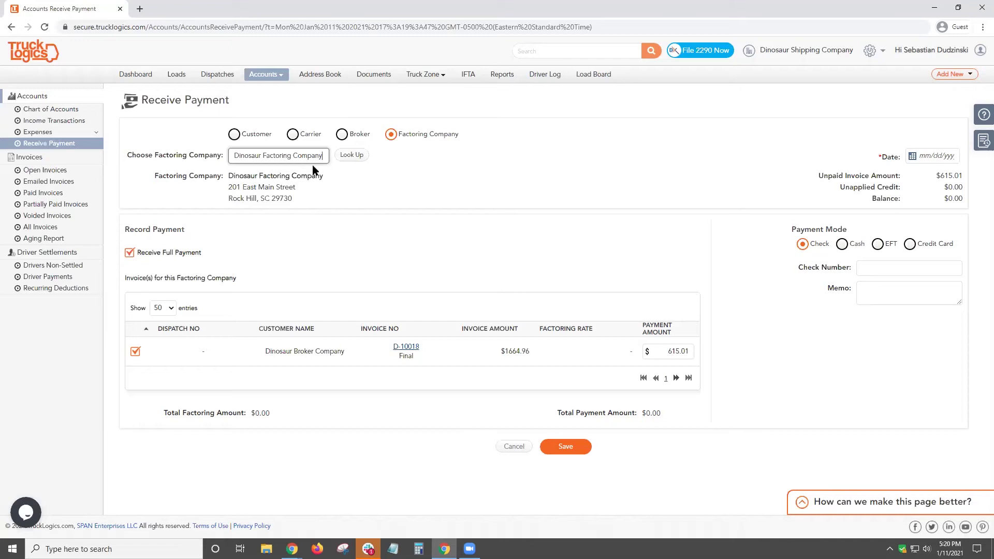
pyautogui.click(560, 446)
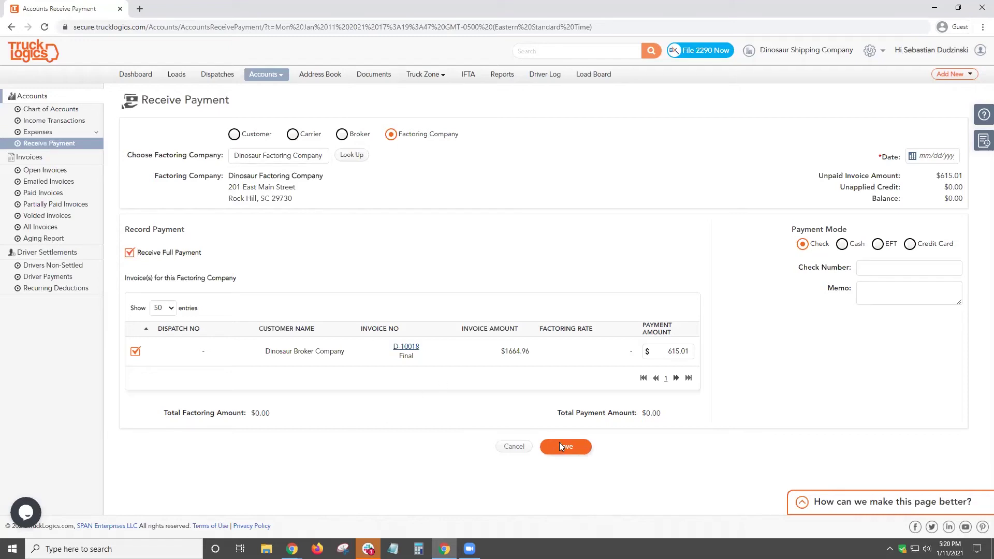
# - Date the factoring company's full payment 01/11/2021 and save it
pyautogui.click(929, 155)
pyautogui.click(889, 243)
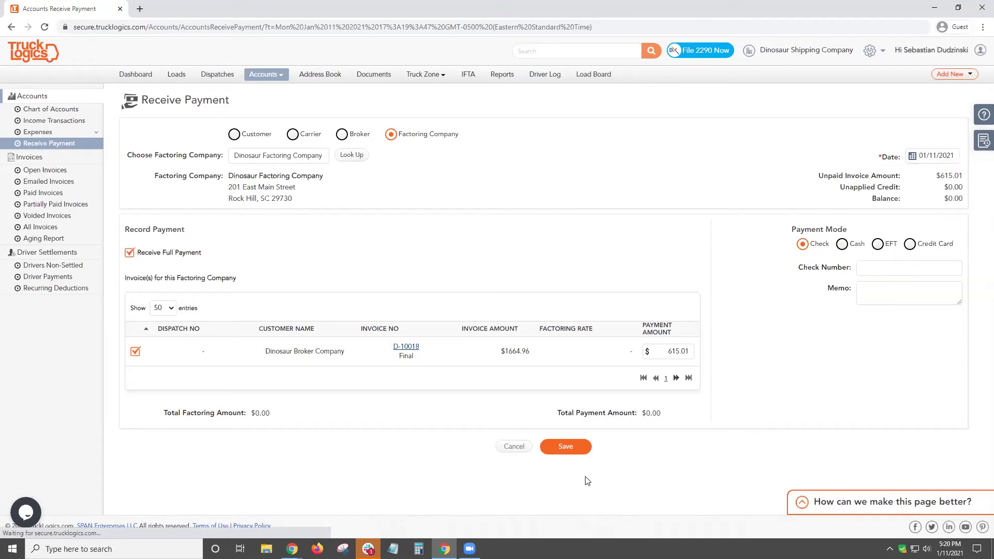
pyautogui.click(574, 448)
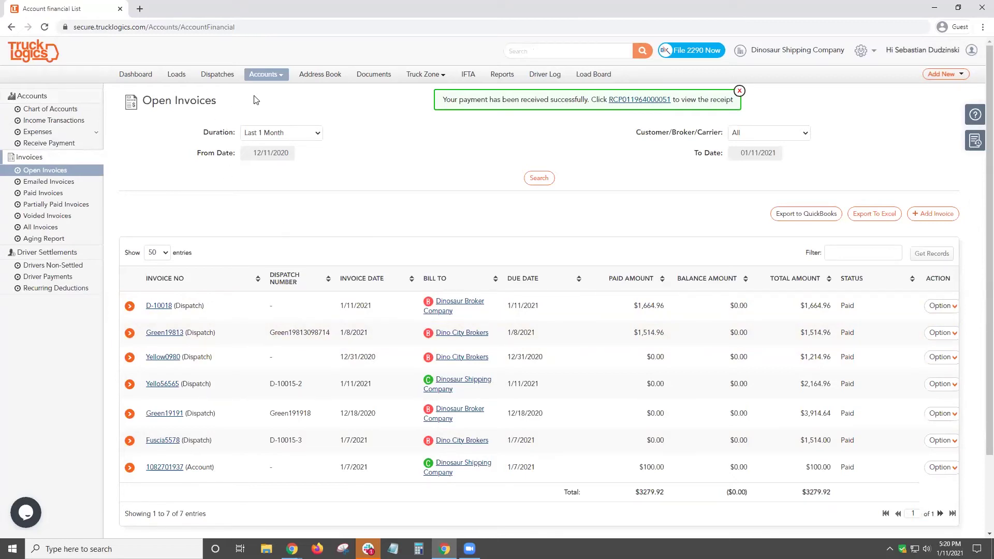
# - Start a new invoice from the accounts' invoices page, billed to the broker Dinosaur Broker Company
pyautogui.click(269, 76)
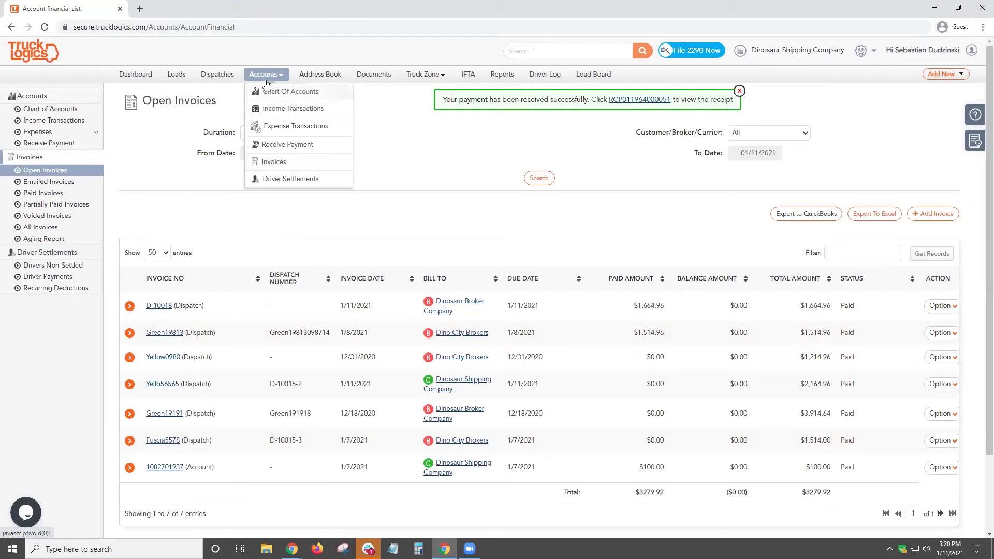
pyautogui.click(282, 168)
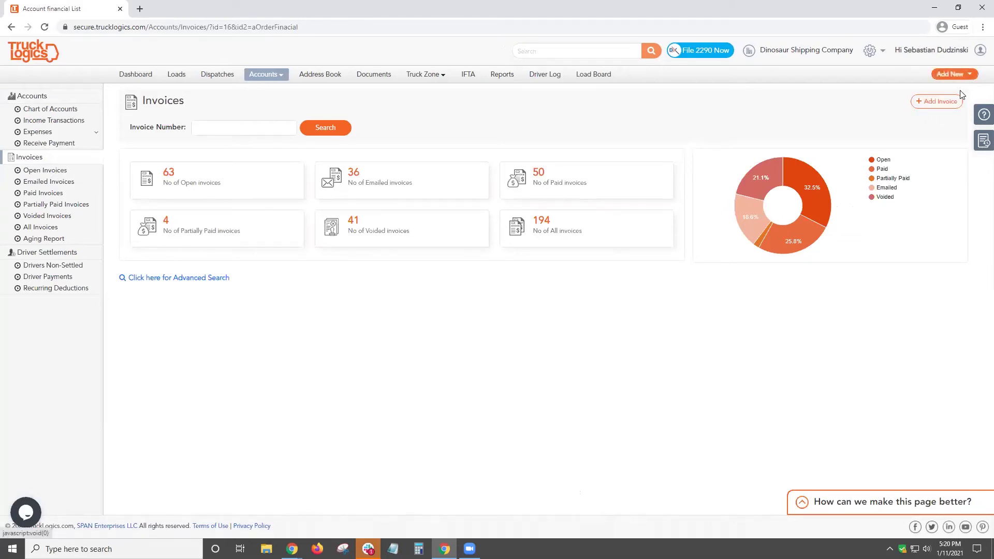
pyautogui.click(940, 105)
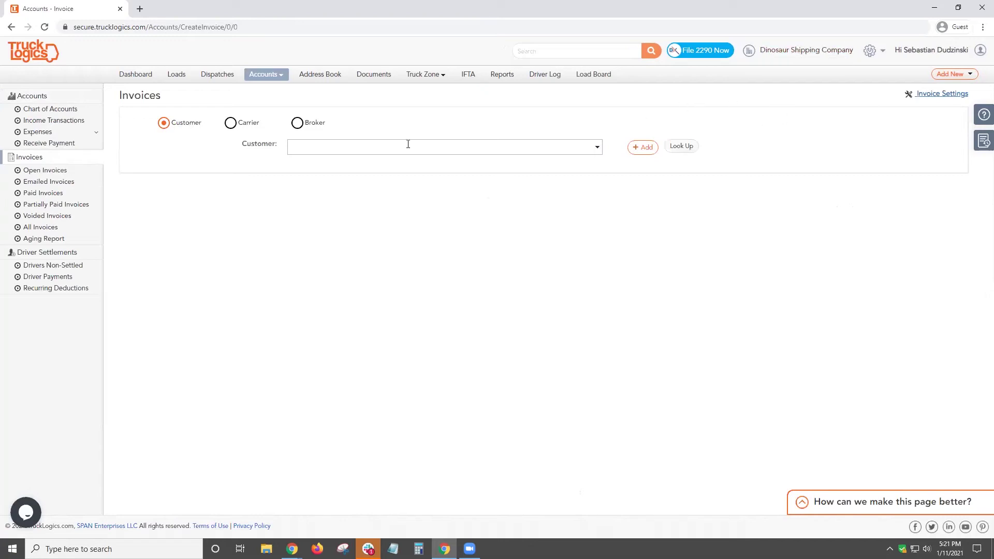
pyautogui.click(301, 124)
pyautogui.click(324, 142)
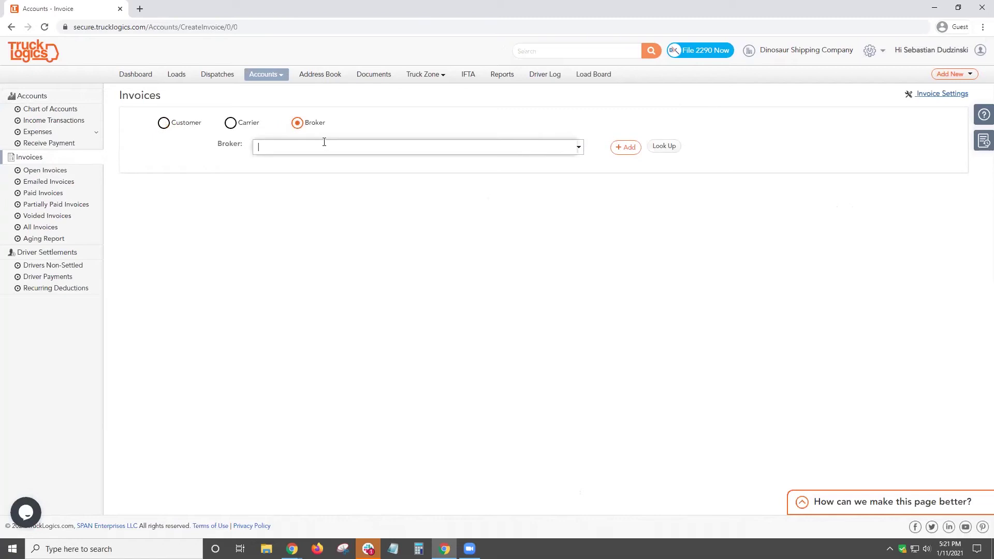
pyautogui.write('dino')
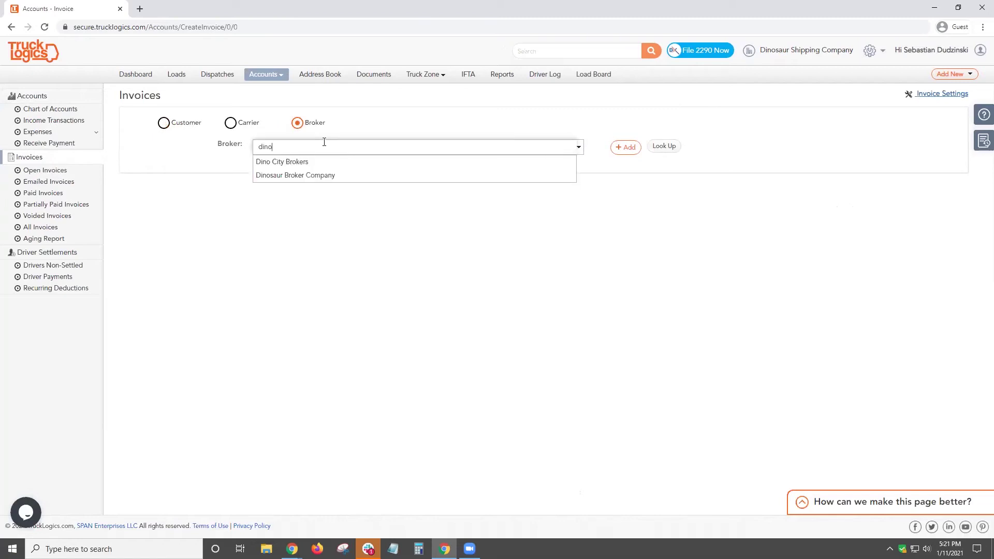
pyautogui.click(316, 175)
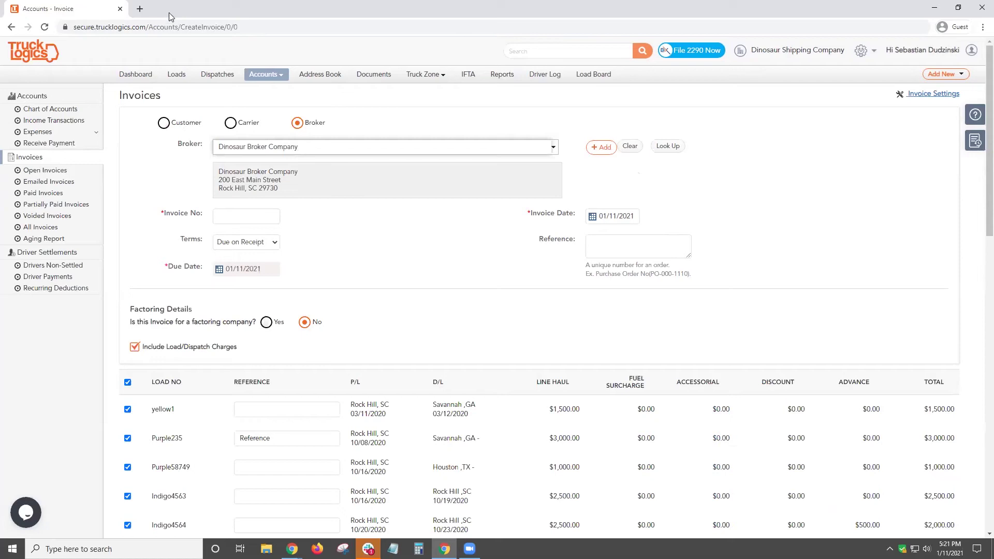
# - Enter INV-00567 as the new invoice's number
pyautogui.click(233, 214)
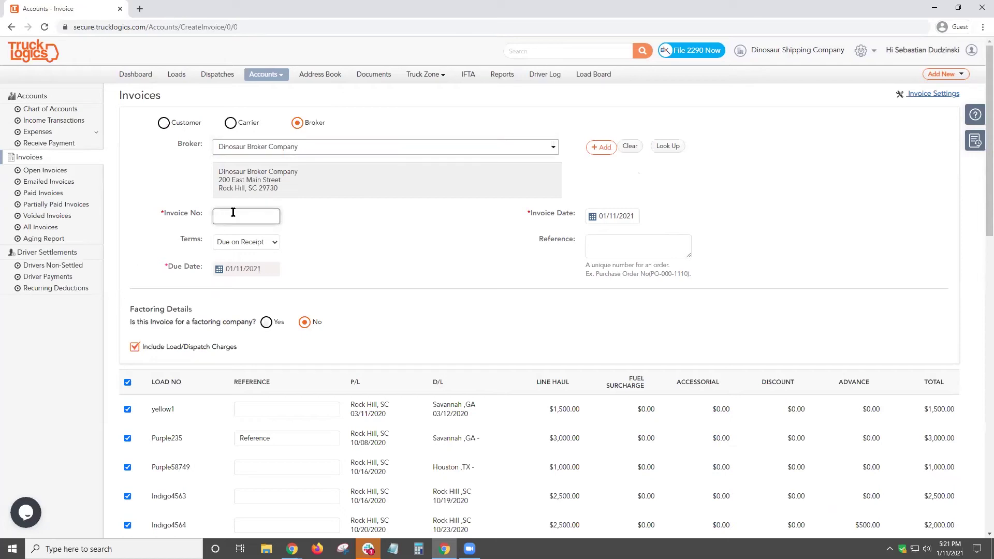
pyautogui.write('INV-00567')
pyautogui.click(630, 248)
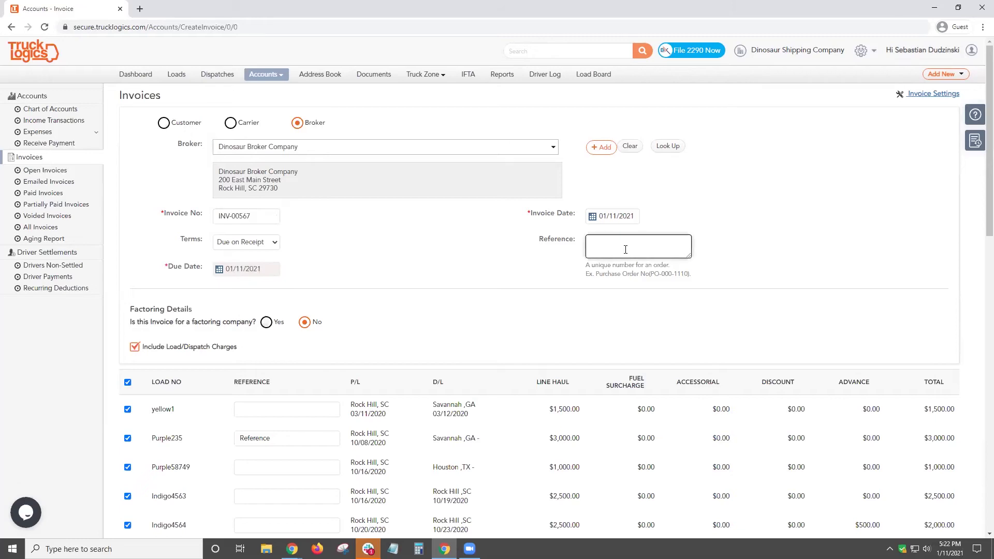
# - Deselect all of the broker's loads and include only loads D-10012 through D-10017 in the invoice
pyautogui.scroll(-3, 308, 380)
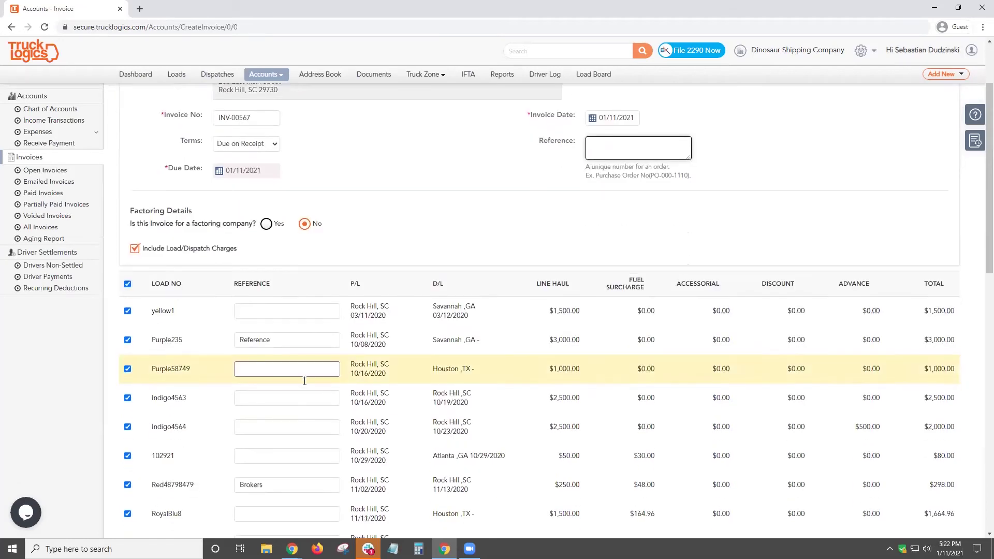
pyautogui.scroll(-10, 304, 381)
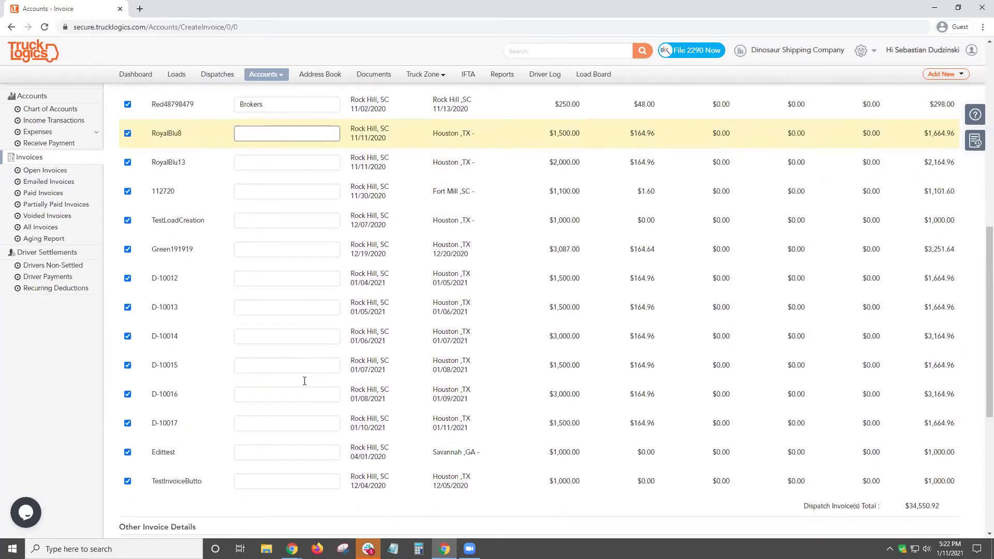
pyautogui.scroll(12, 363, 428)
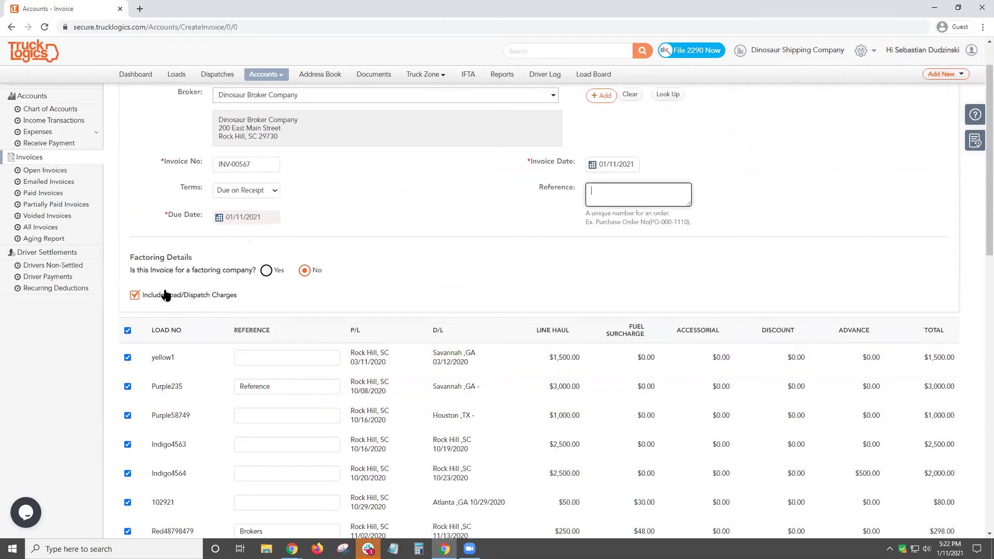
pyautogui.click(128, 333)
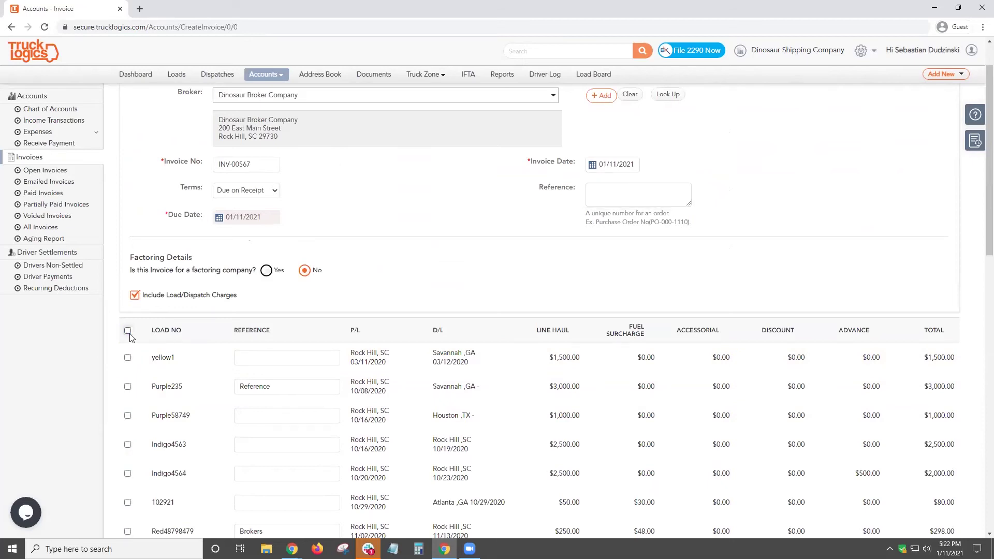
pyautogui.scroll(-5, 162, 373)
pyautogui.scroll(-4, 187, 318)
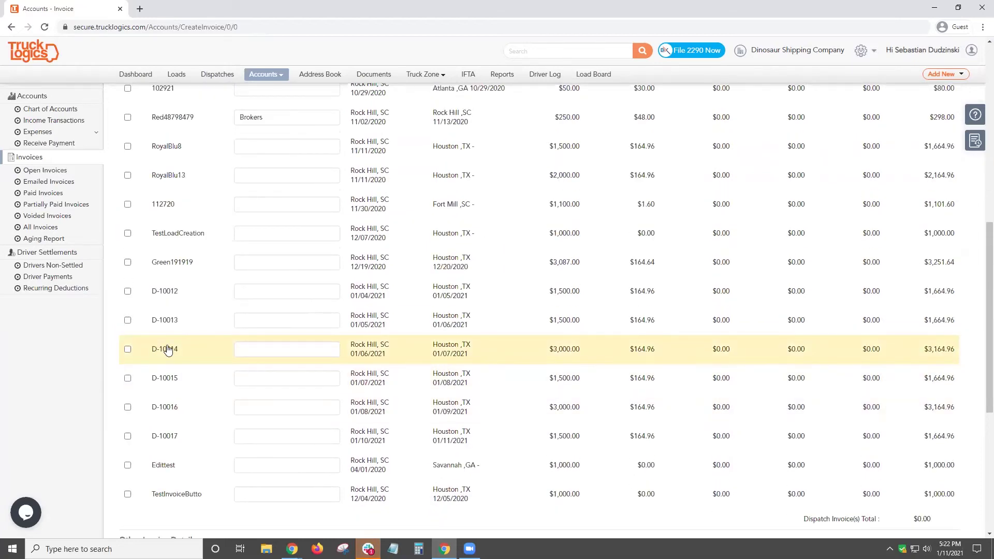
pyautogui.click(127, 292)
pyautogui.click(128, 322)
pyautogui.click(128, 350)
pyautogui.click(128, 379)
pyautogui.click(128, 407)
pyautogui.click(129, 436)
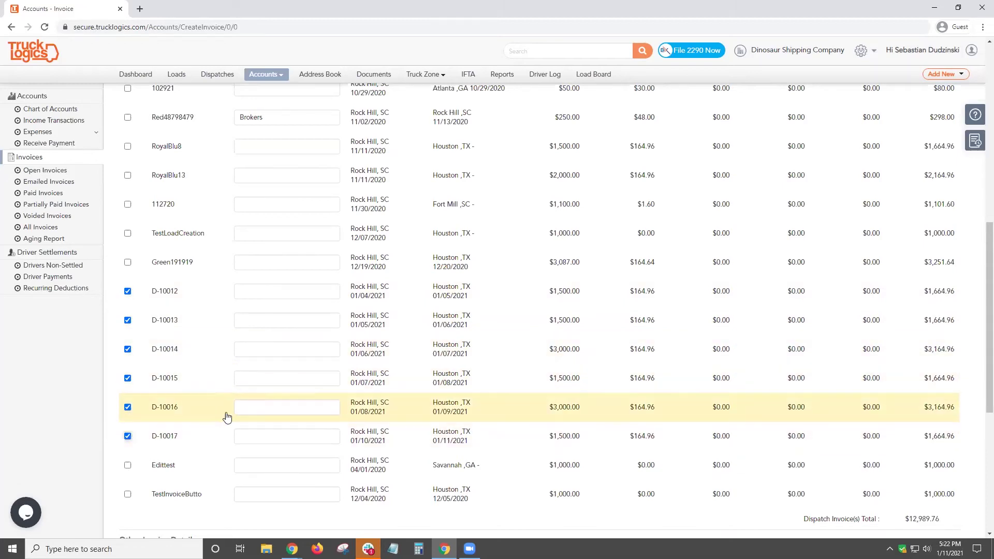
# - Enter T-Rex Shipments as the invoice's reference
pyautogui.scroll(-4, 248, 418)
pyautogui.scroll(15, 247, 419)
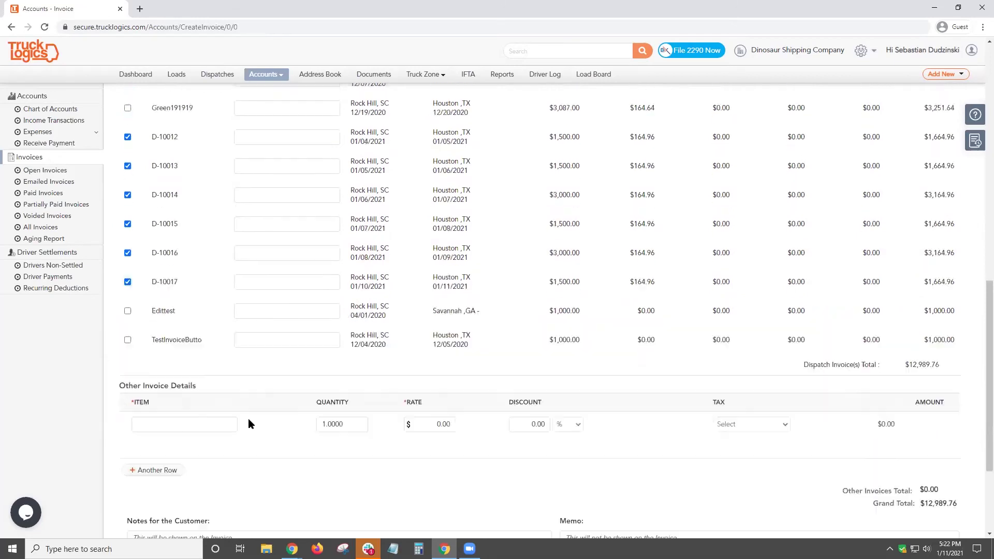
pyautogui.click(612, 244)
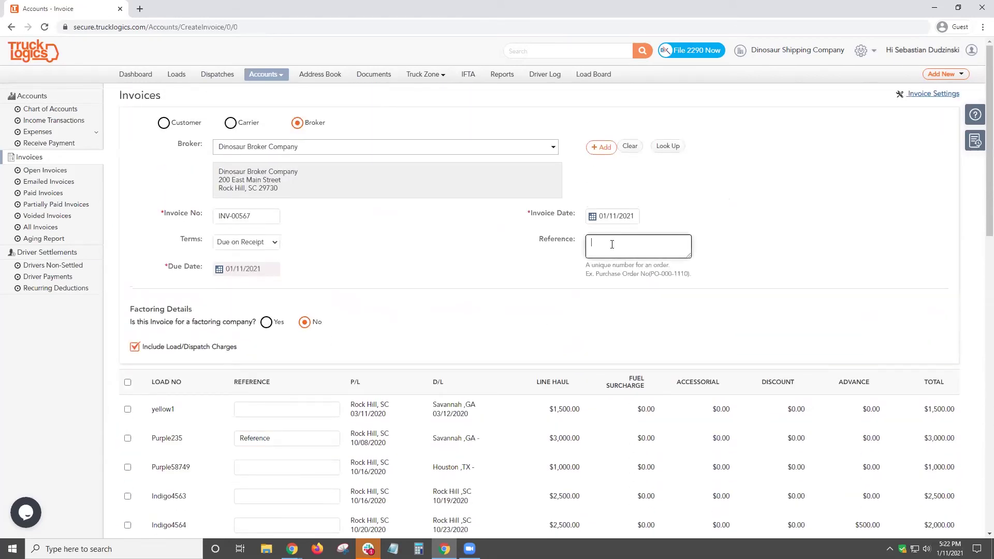
pyautogui.write('T-Rex Shipments')
# - Examine the invoice's other charges, customer notes, memo, and terms and conditions
pyautogui.scroll(-5, 646, 306)
pyautogui.scroll(-8, 643, 311)
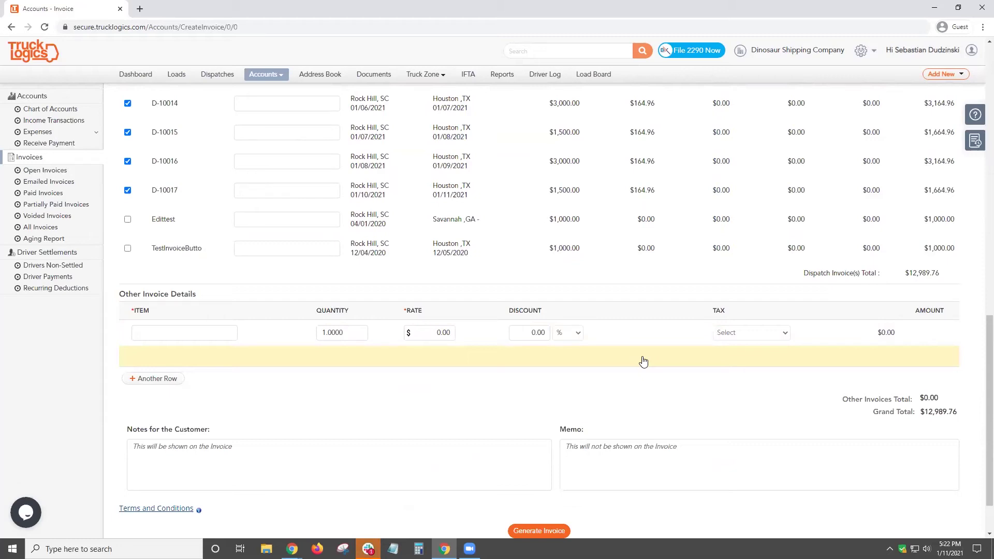
pyautogui.click(311, 463)
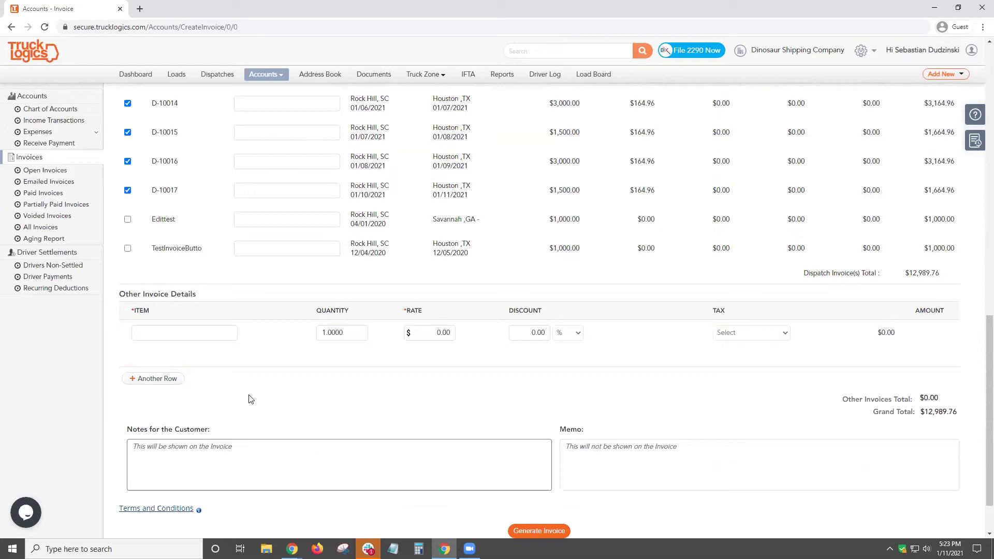
pyautogui.click(713, 422)
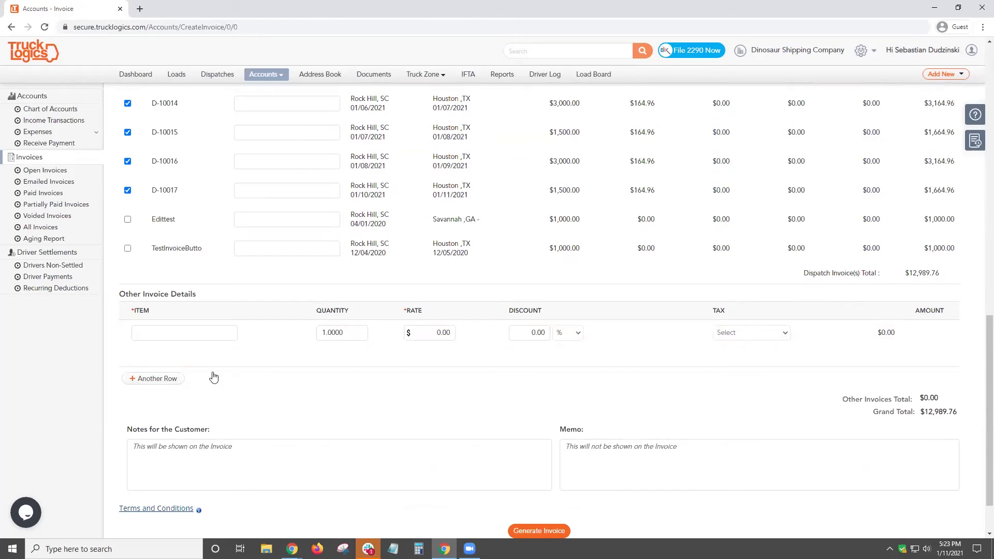
pyautogui.moveTo(197, 513)
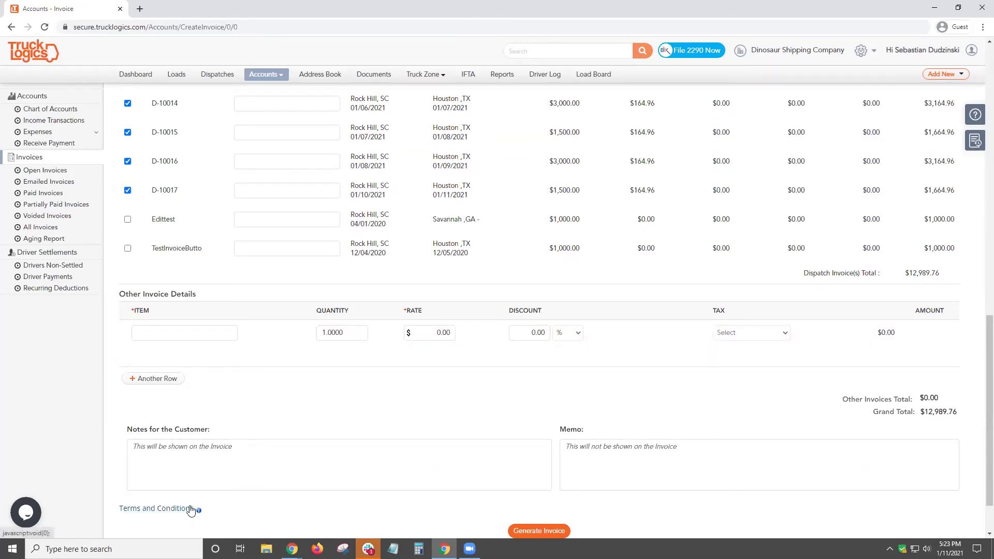
pyautogui.scroll(15, 273, 443)
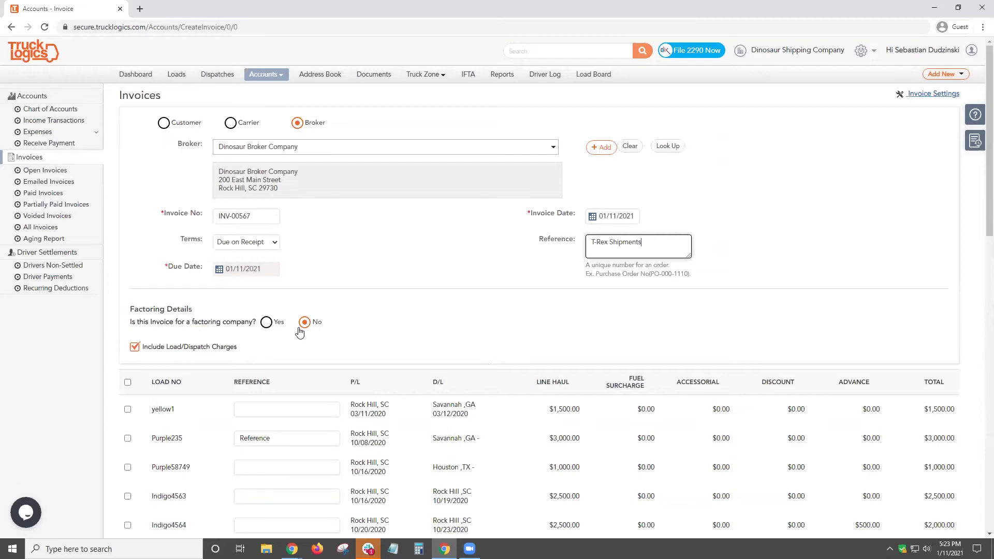
pyautogui.click(267, 323)
pyautogui.click(296, 371)
pyautogui.click(429, 312)
pyautogui.click(305, 323)
# - Generate the invoice and review the dispatch charges on its draft
pyautogui.scroll(-15, 427, 314)
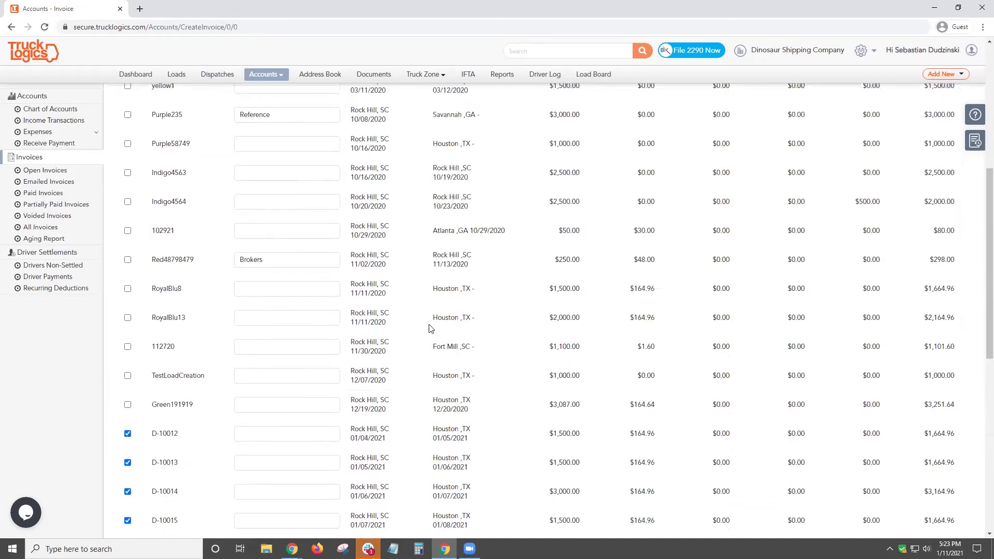
pyautogui.click(536, 471)
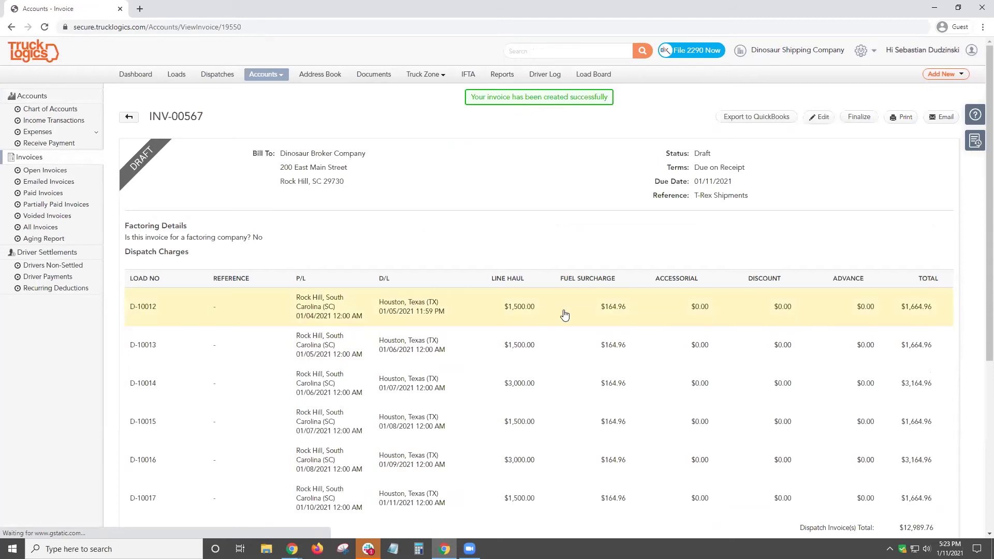
pyautogui.scroll(-2, 564, 315)
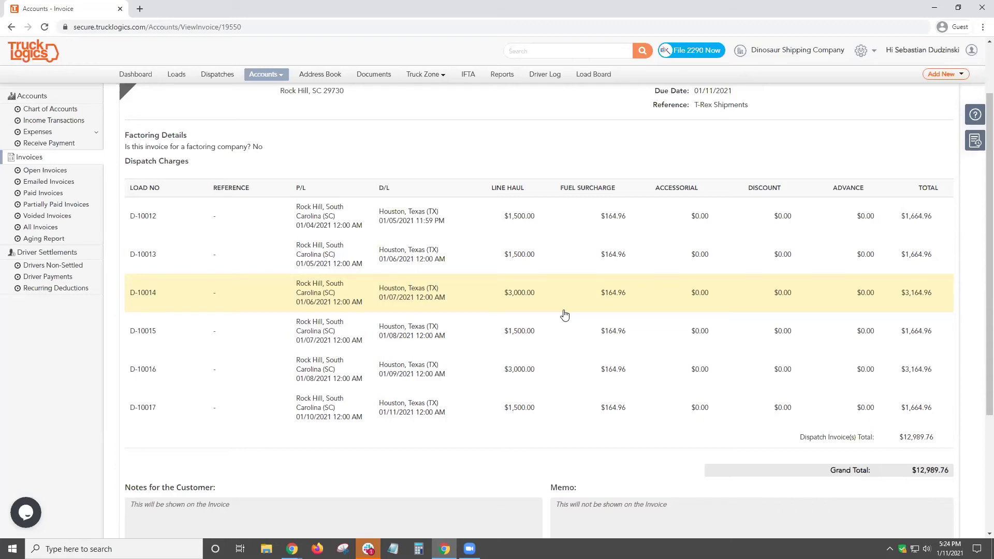
pyautogui.scroll(2, 544, 218)
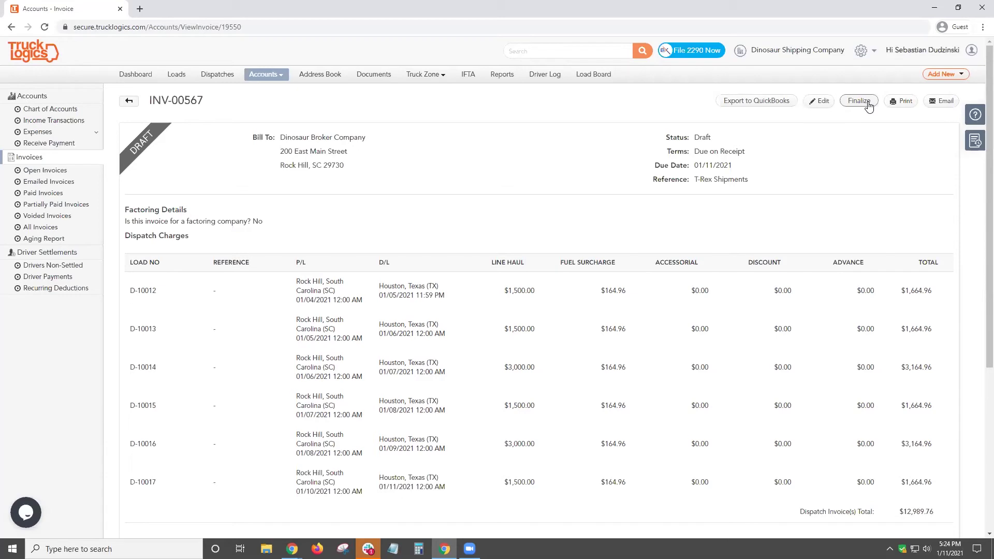
# - Look over the email form for the draft invoice, including its attachment options, and close it without sending
pyautogui.click(948, 103)
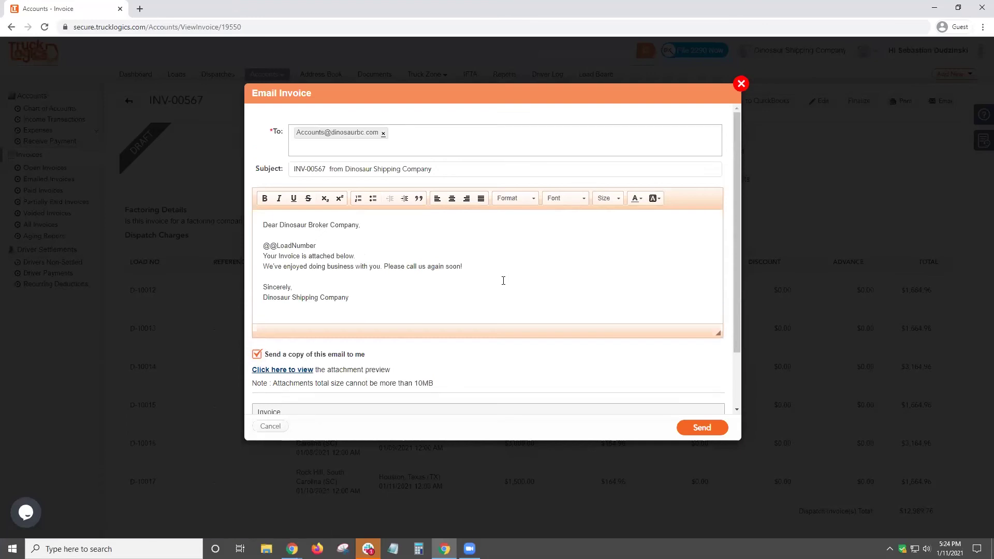
pyautogui.scroll(-2, 505, 279)
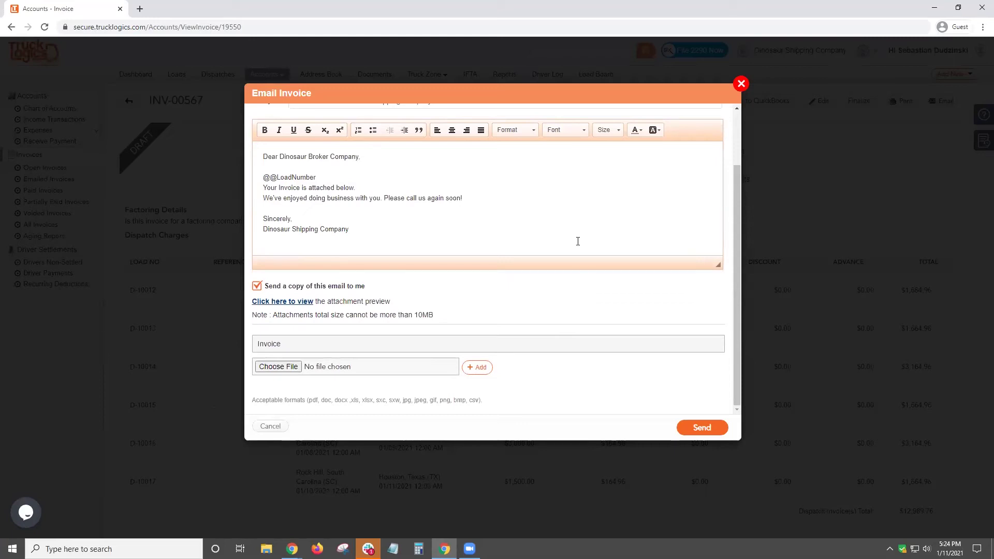
pyautogui.scroll(2, 569, 233)
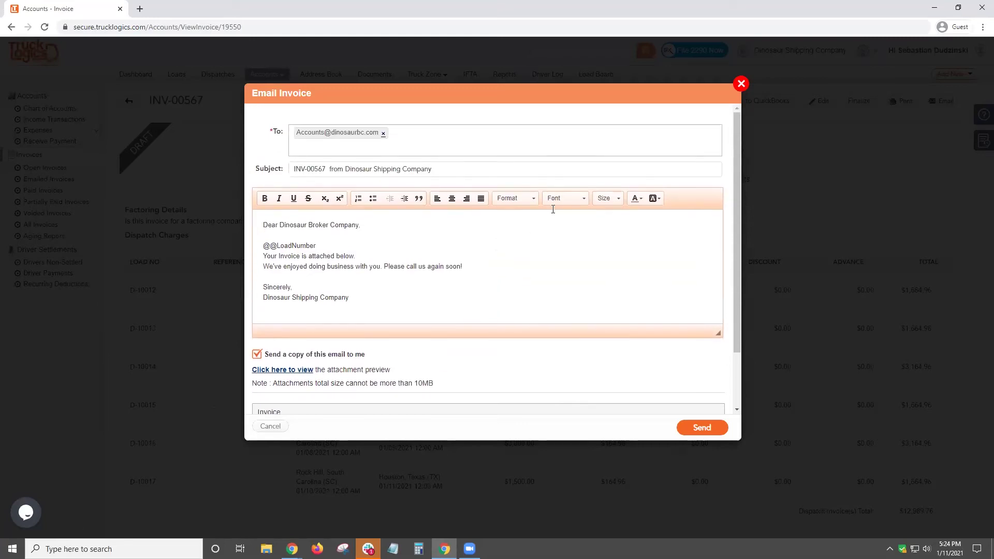
pyautogui.click(739, 86)
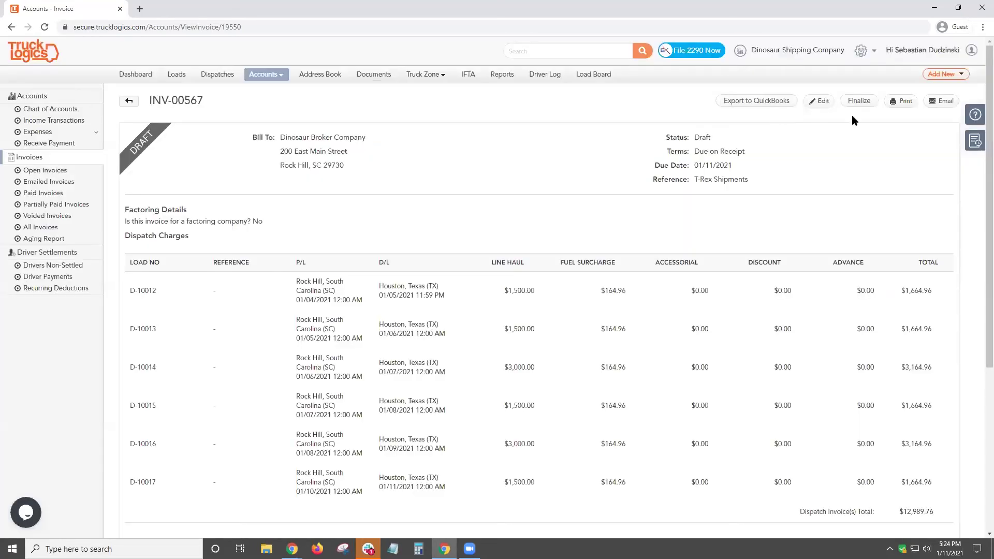
# - Finalize invoice INV-00567 and open the list of open invoices
pyautogui.click(856, 104)
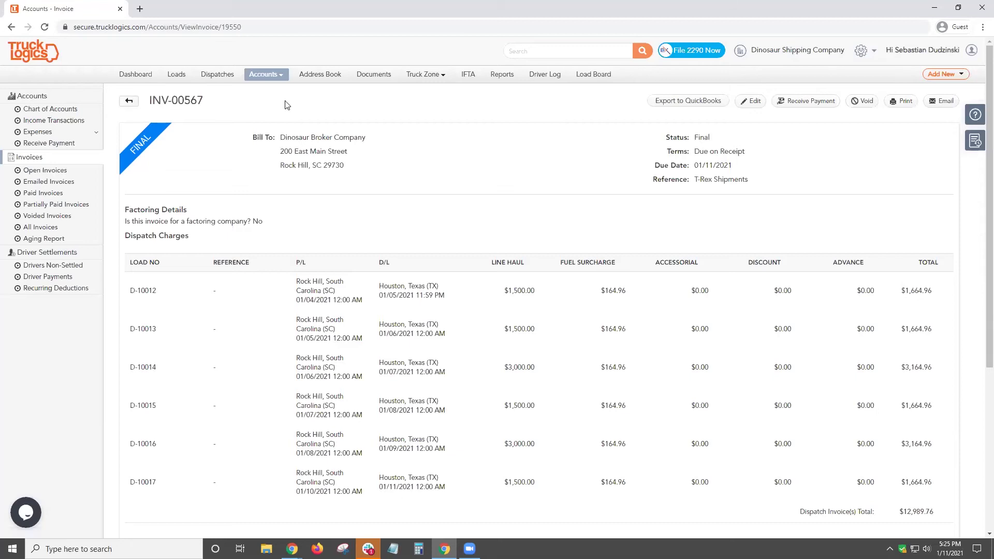
pyautogui.click(261, 76)
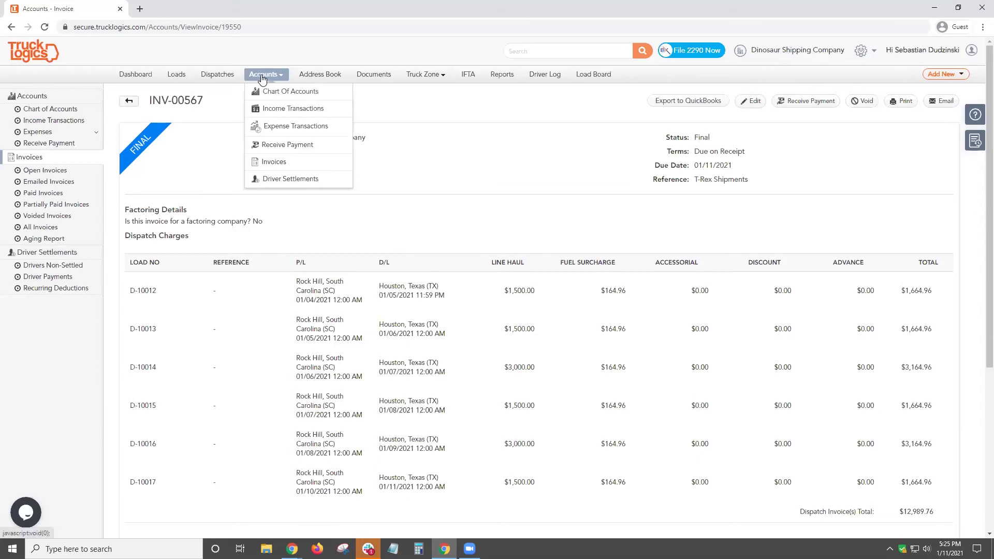
pyautogui.click(284, 161)
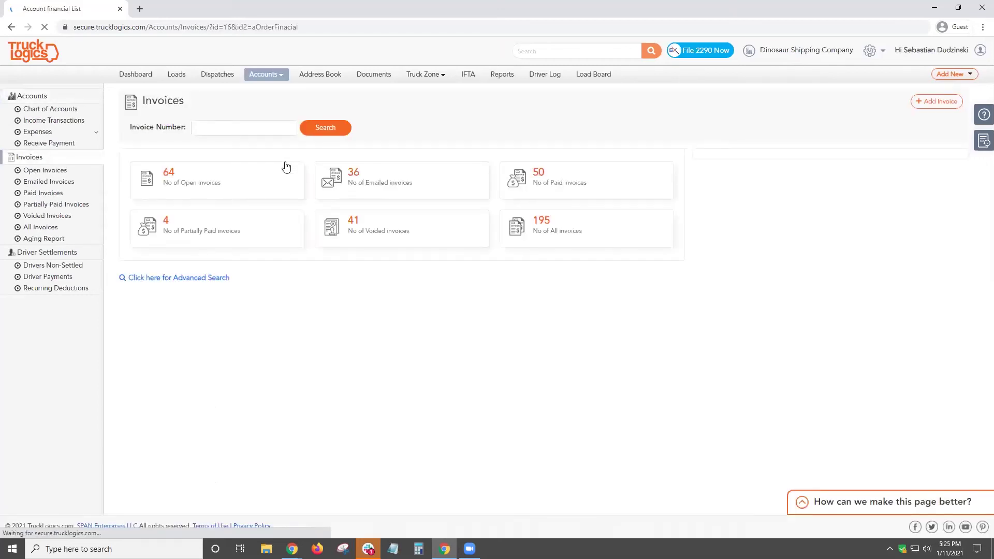
pyautogui.click(284, 174)
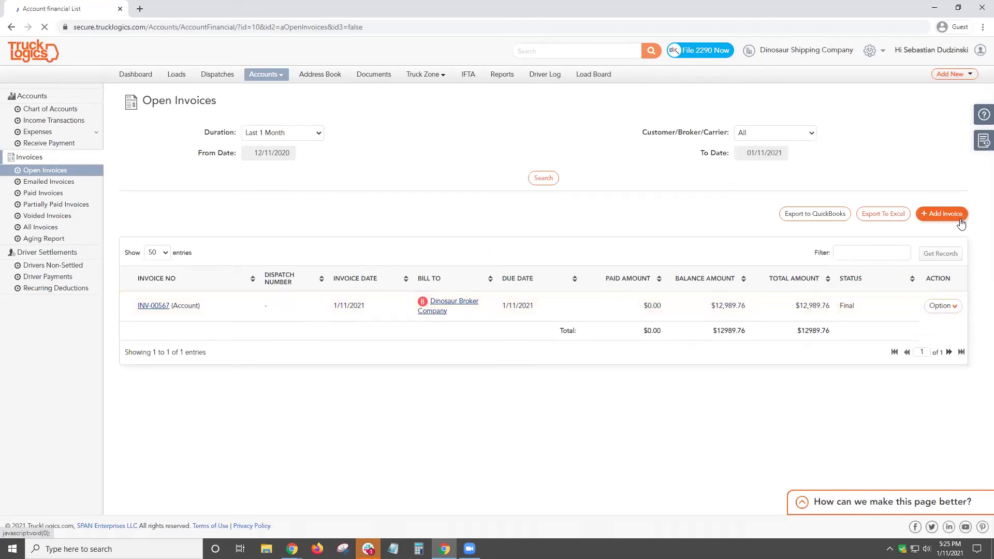
# - Start a new invoice for the customer Jurassic Park and exclude the load/dispatch charges
pyautogui.click(962, 74)
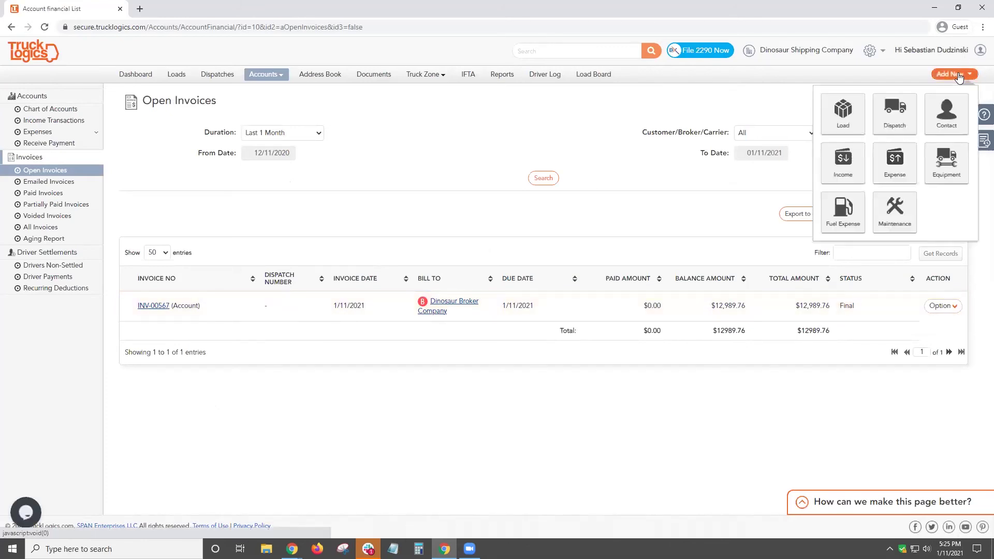
pyautogui.click(938, 216)
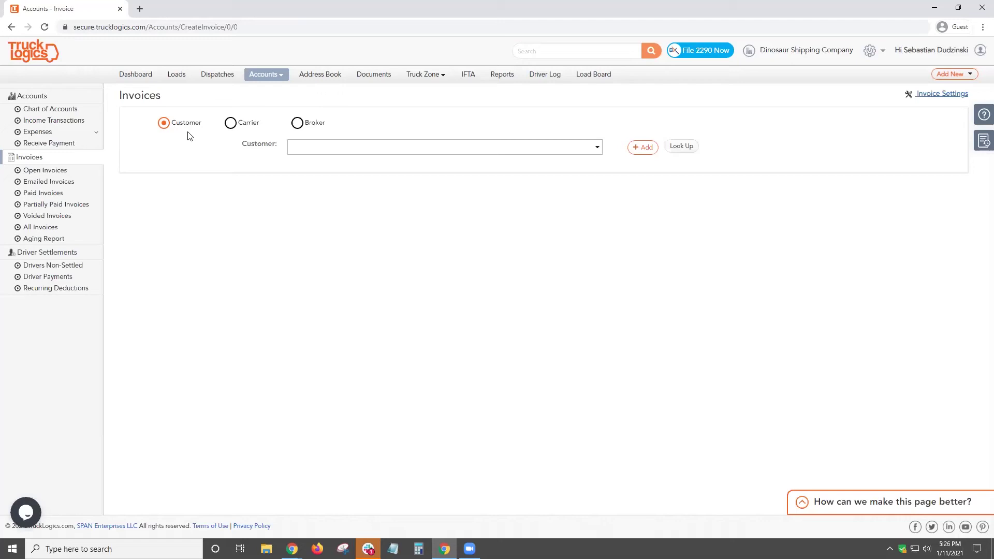
pyautogui.click(346, 145)
pyautogui.write('Jur')
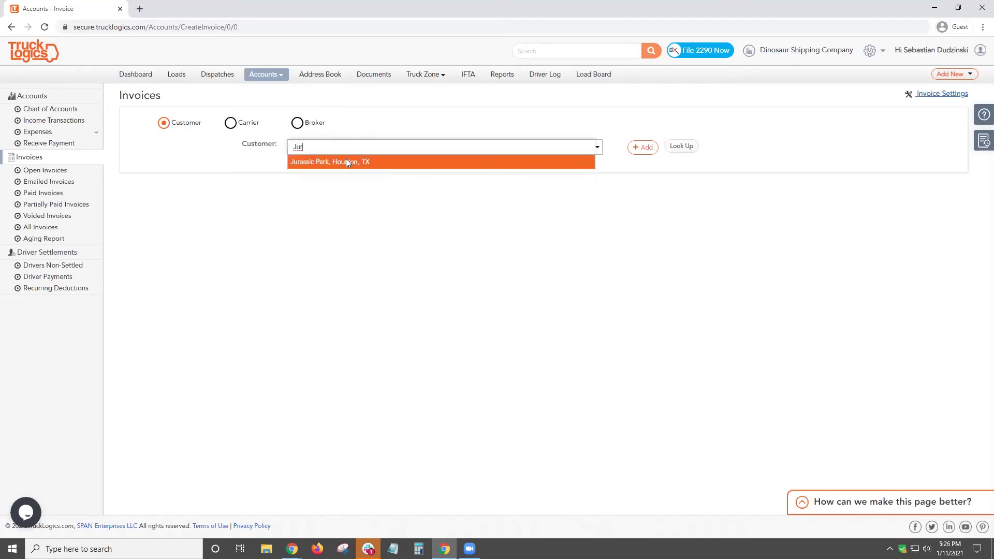
pyautogui.click(346, 161)
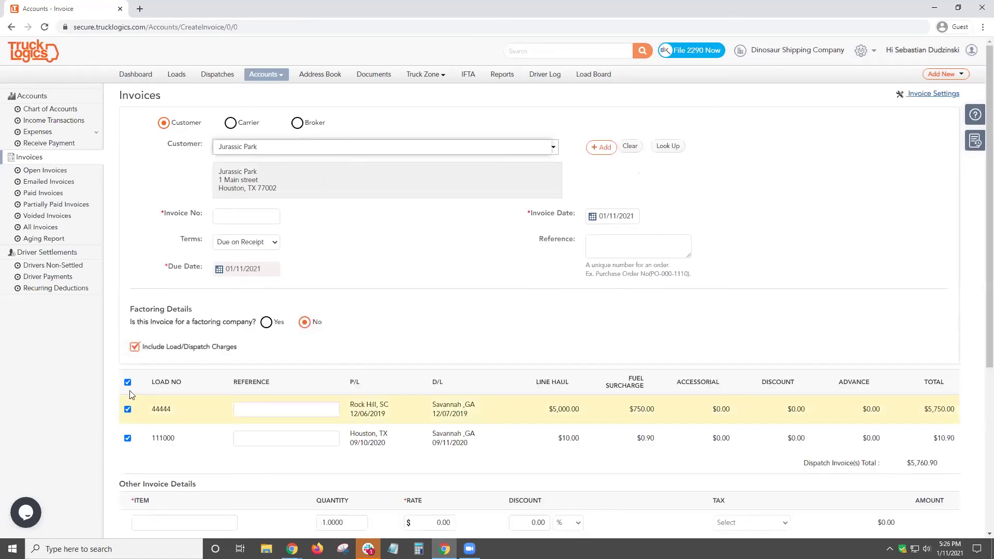
pyautogui.click(134, 347)
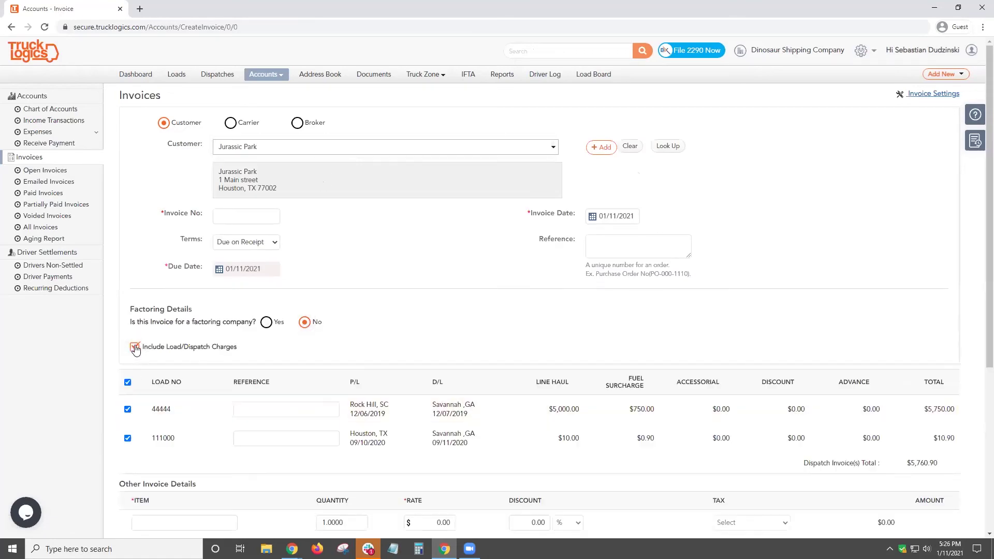
pyautogui.click(134, 347)
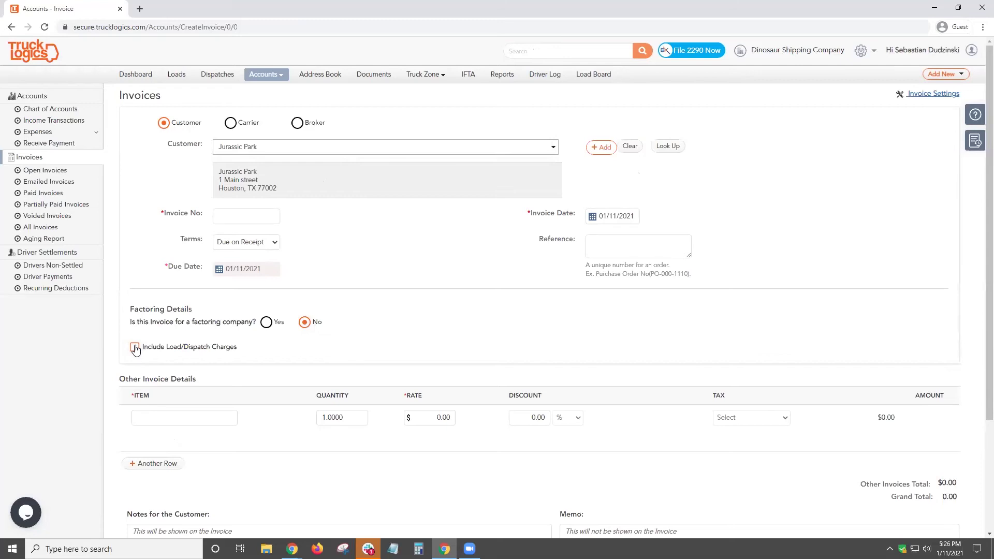
# - Set the invoice number to INV-00987 and the reference to Detention Fees
pyautogui.click(258, 215)
pyautogui.write('INV-00187')
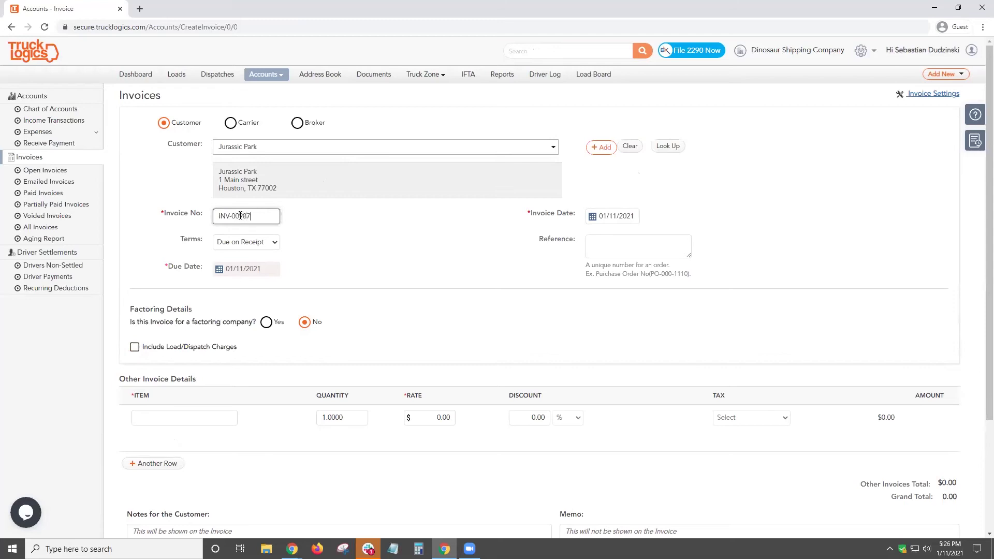
pyautogui.click(630, 243)
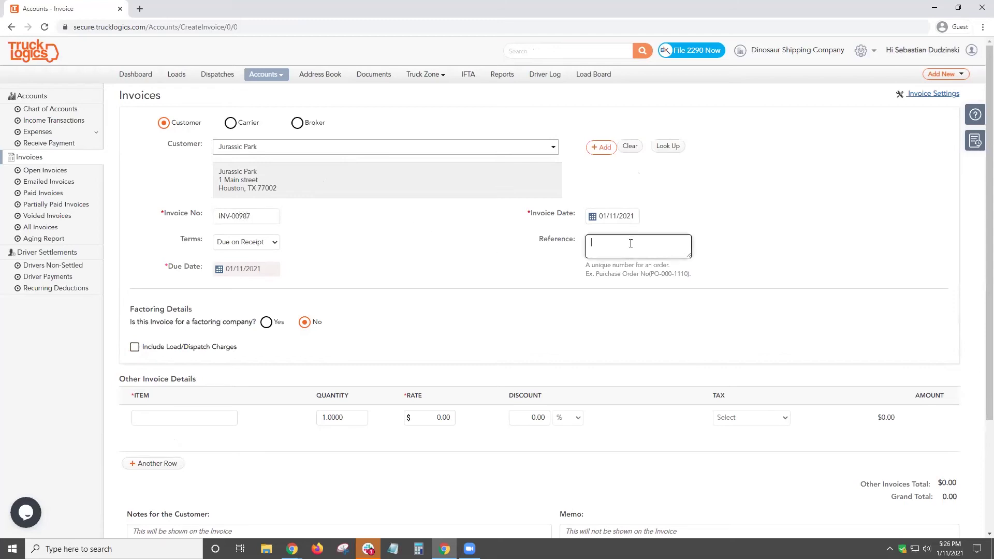
pyautogui.write('Detention Fees')
pyautogui.click(477, 278)
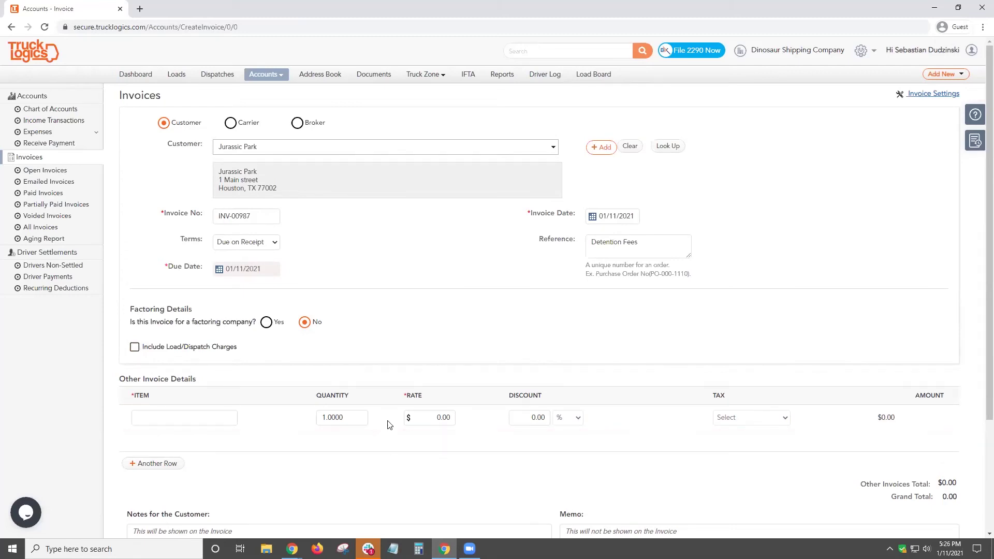
# - Fill in the first line item as detention for the named driver, 2 hours, with quantity 2, rate $75 and no tax
pyautogui.click(196, 420)
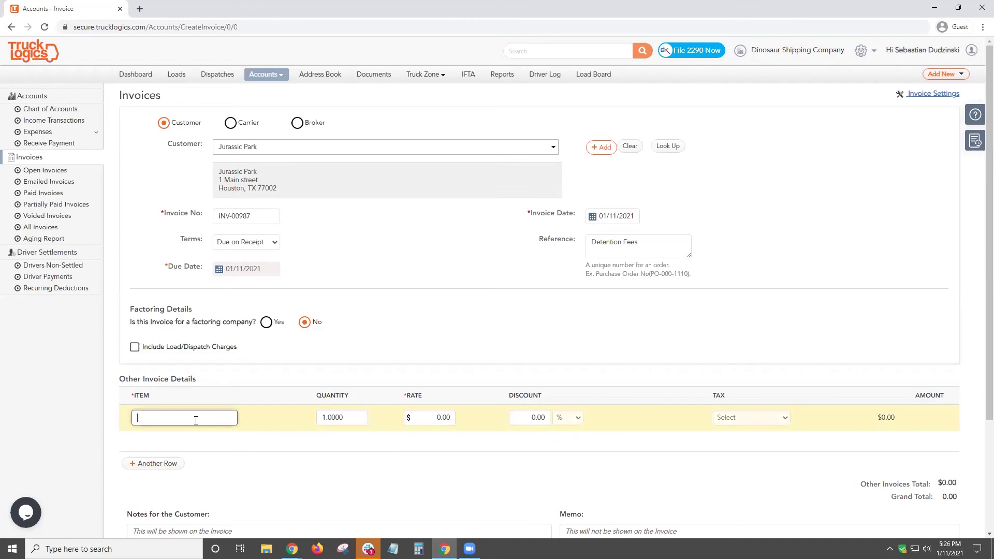
pyautogui.write('Detention - Driver John Doe - 2 Hours')
pyautogui.press('Tab')
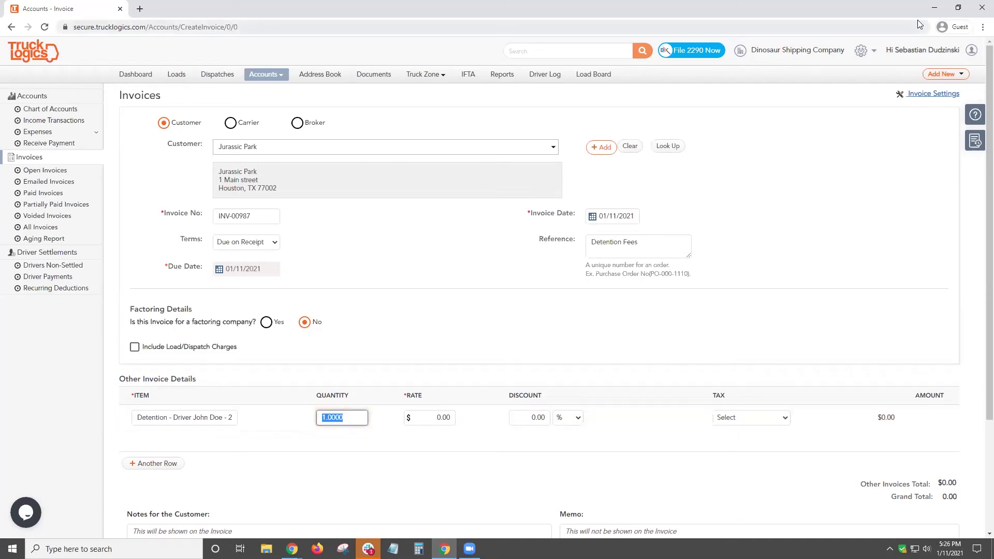
pyautogui.press('Tab')
pyautogui.write('75')
pyautogui.click(325, 417)
pyautogui.press('Delete')
pyautogui.write('2')
pyautogui.click(437, 339)
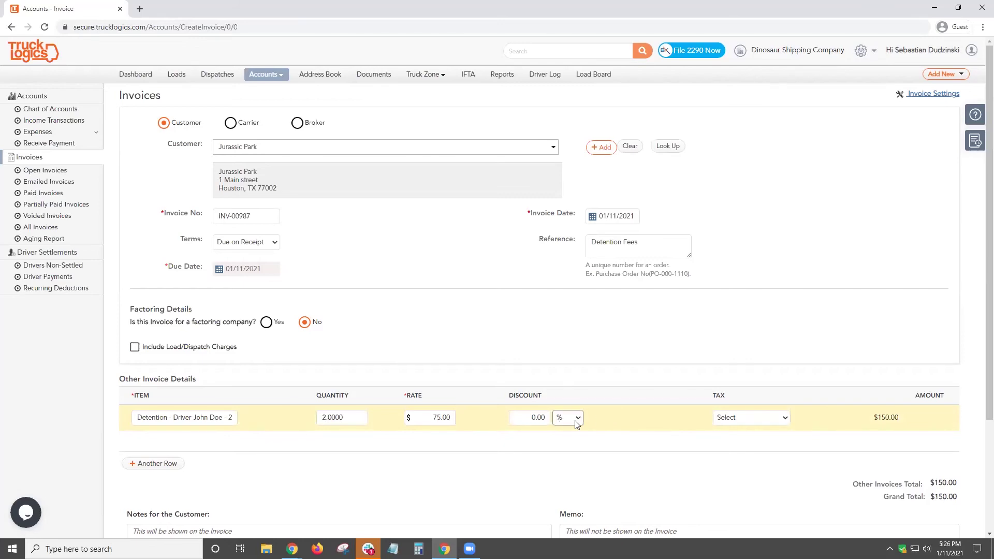
pyautogui.click(749, 420)
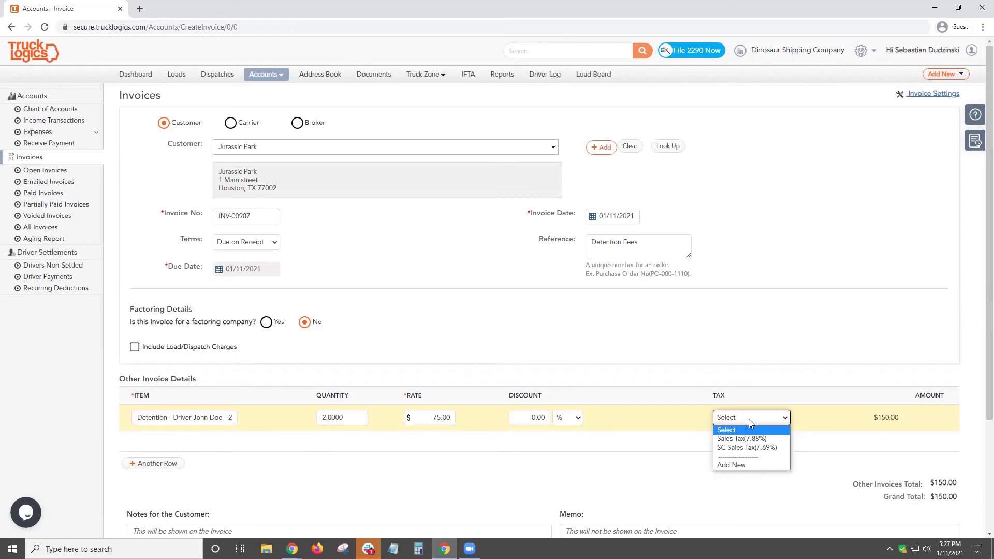
pyautogui.click(803, 348)
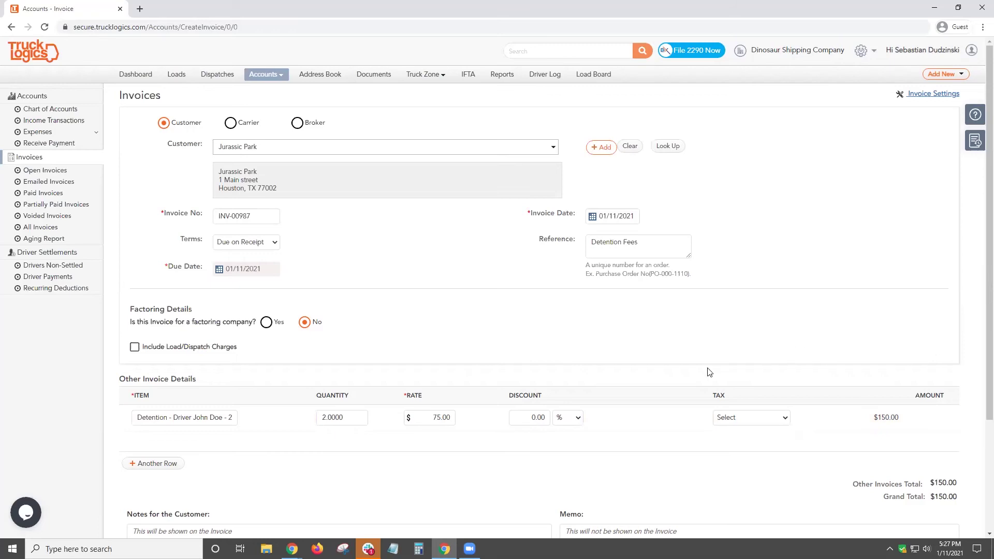
# - Add a second line item, Black List Removal Fee, at a rate of $100, and remove that row again
pyautogui.click(167, 469)
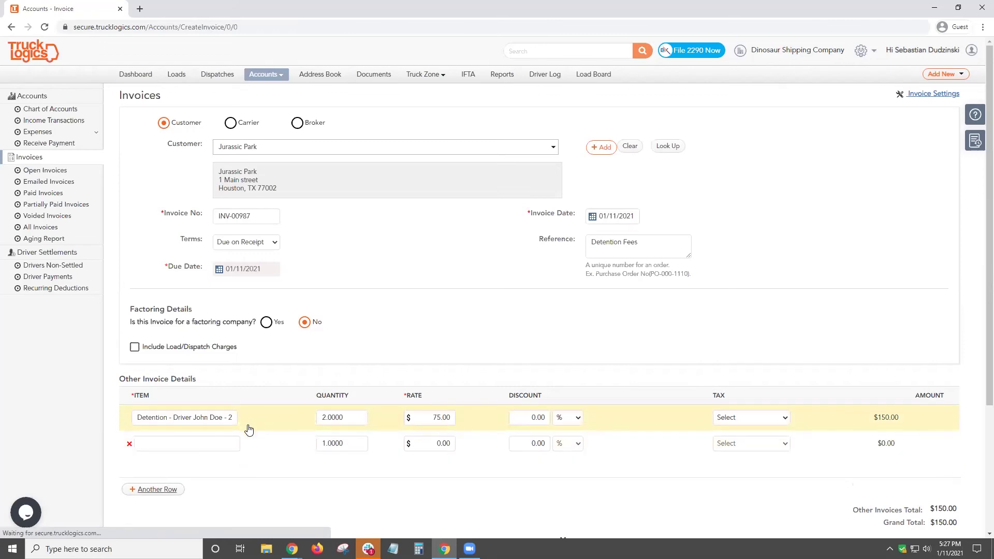
pyautogui.click(194, 443)
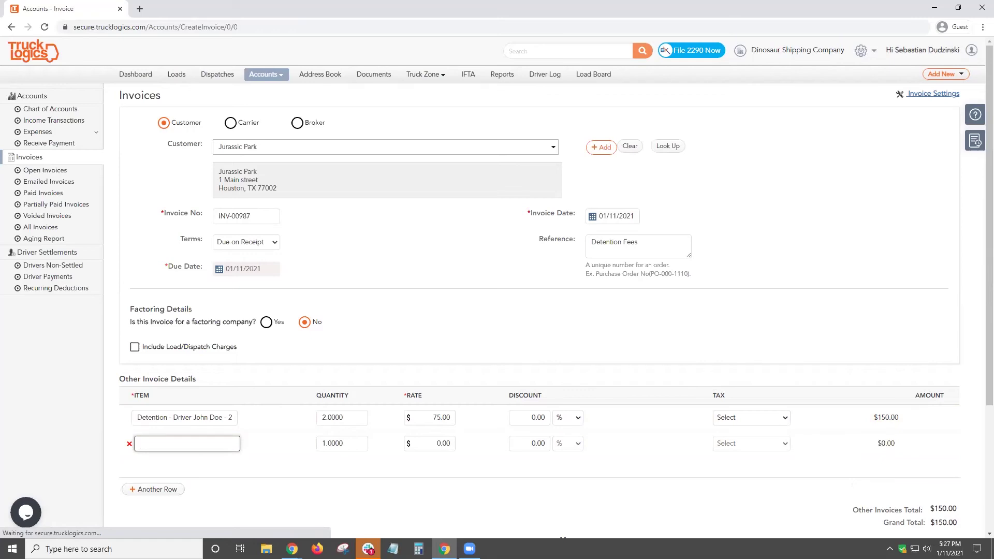
pyautogui.write('Black')
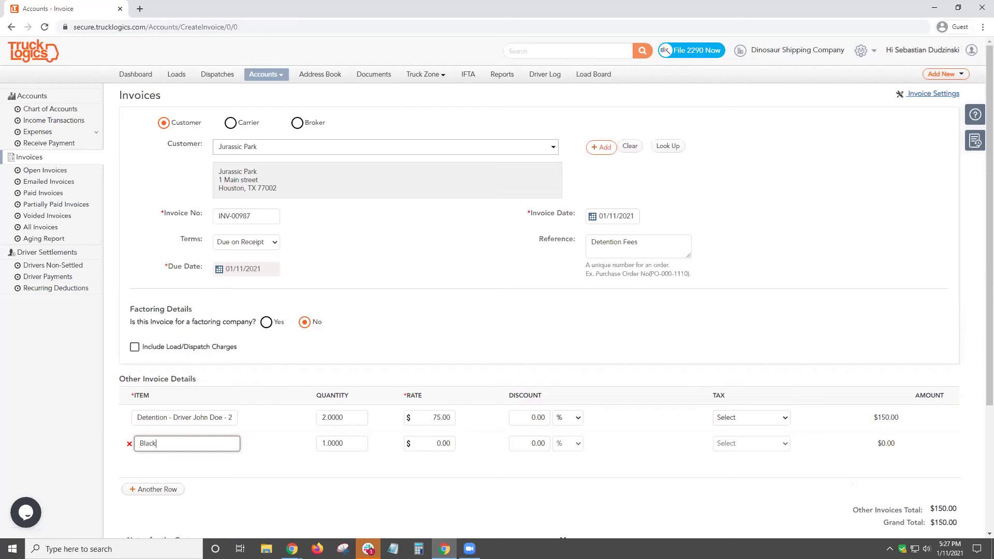
pyautogui.write(' List Removal Fee')
pyautogui.press('Tab')
pyautogui.press('Tab')
pyautogui.write('100.')
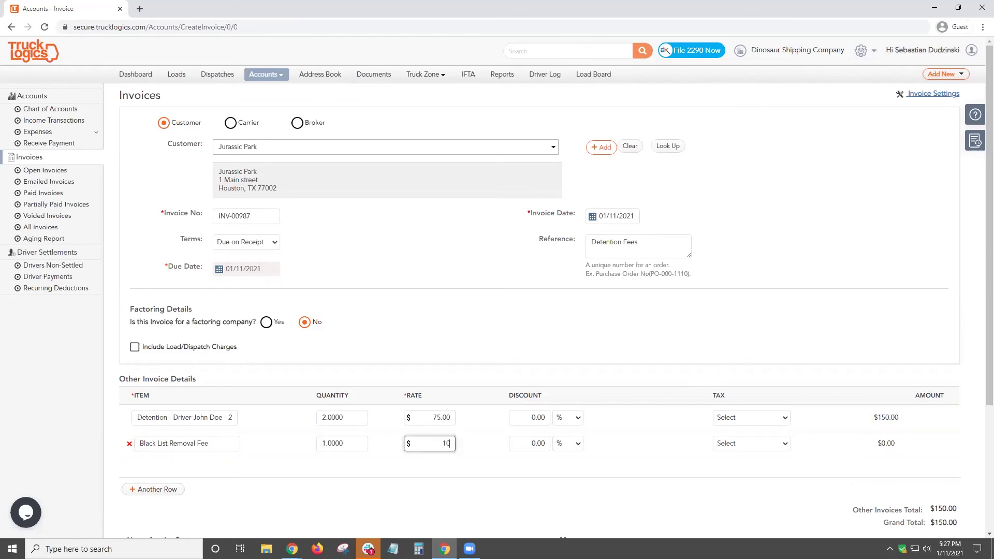
pyautogui.click(680, 537)
pyautogui.scroll(-3, 694, 504)
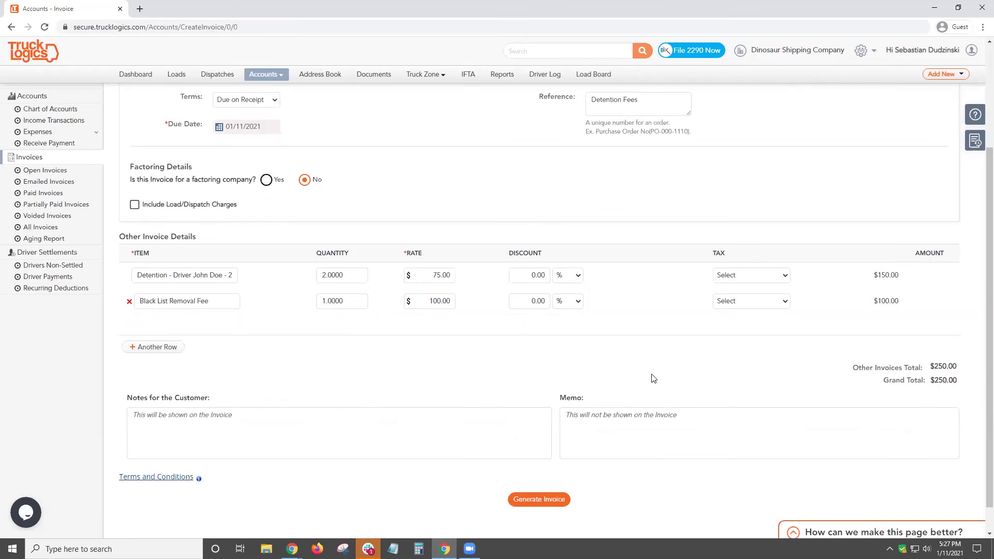
pyautogui.click(129, 301)
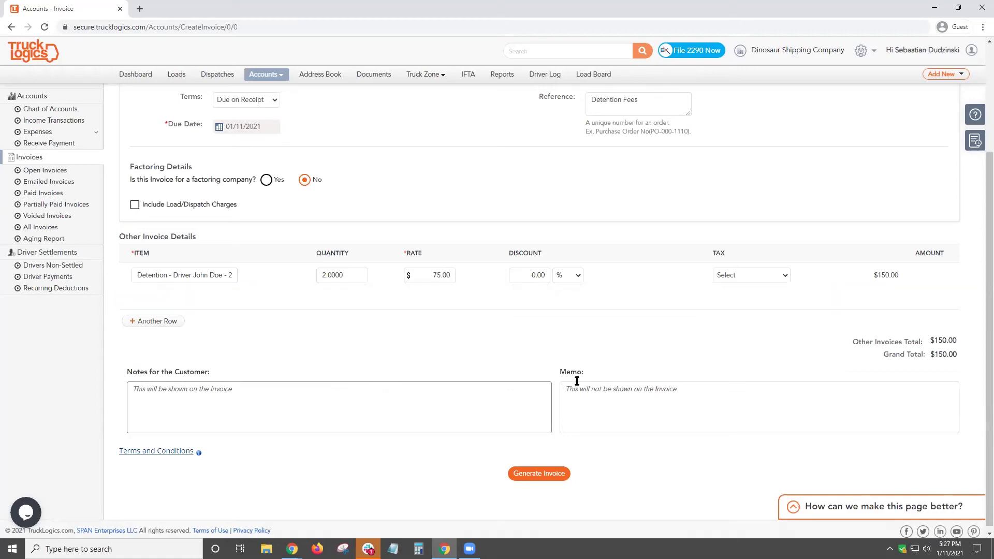
# - Enter the memo "These guys do not pay on time." and generate and finalize the invoice
pyautogui.click(600, 406)
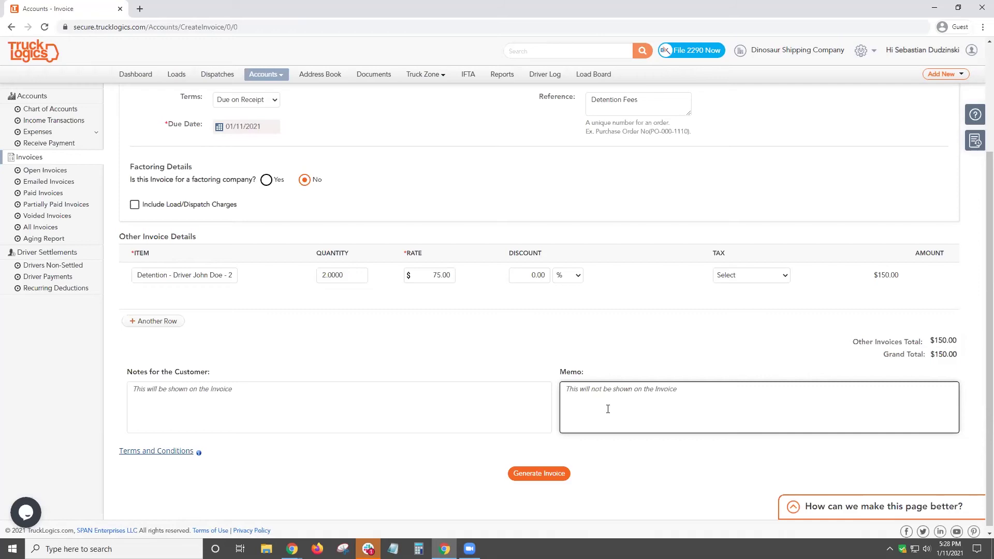
pyautogui.write('These guys do not pay on time.')
pyautogui.click(528, 475)
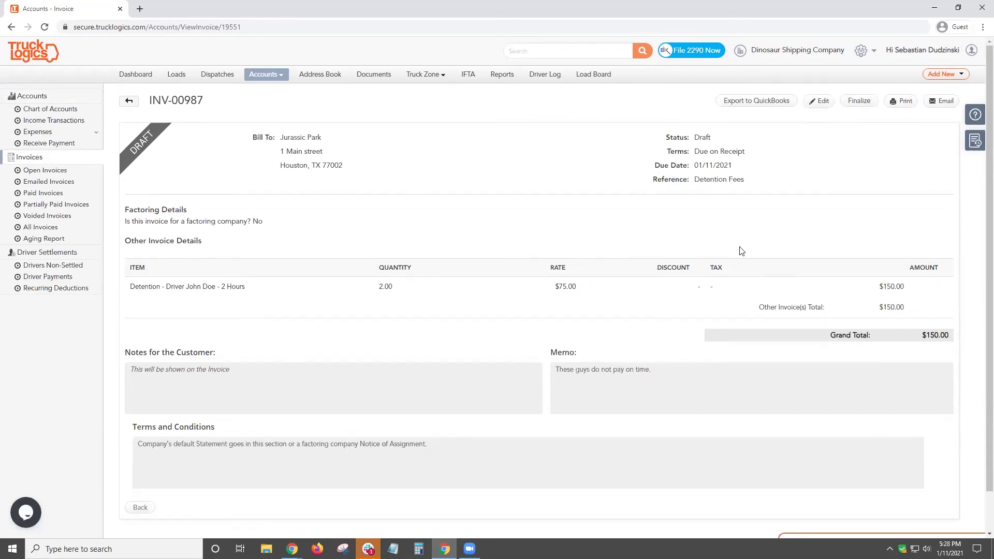
pyautogui.click(860, 105)
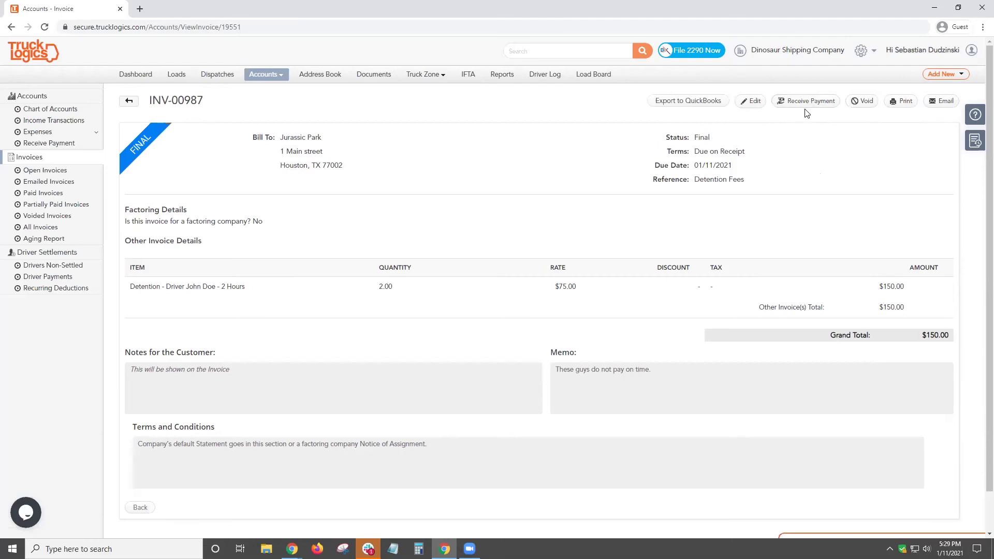
# - Open payment receiving for brokers and choose Dinosaur Broker Company to list its unpaid invoices
pyautogui.click(270, 75)
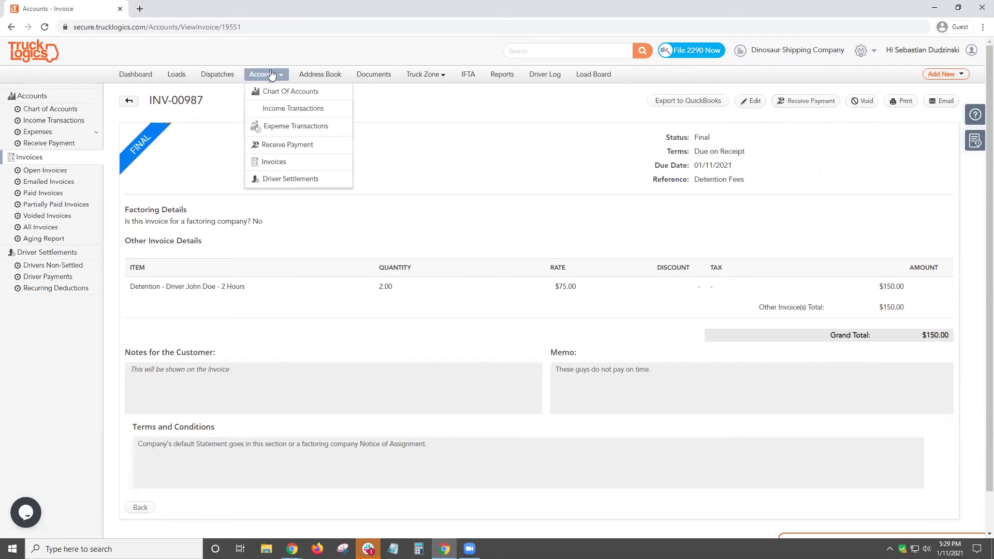
pyautogui.click(304, 146)
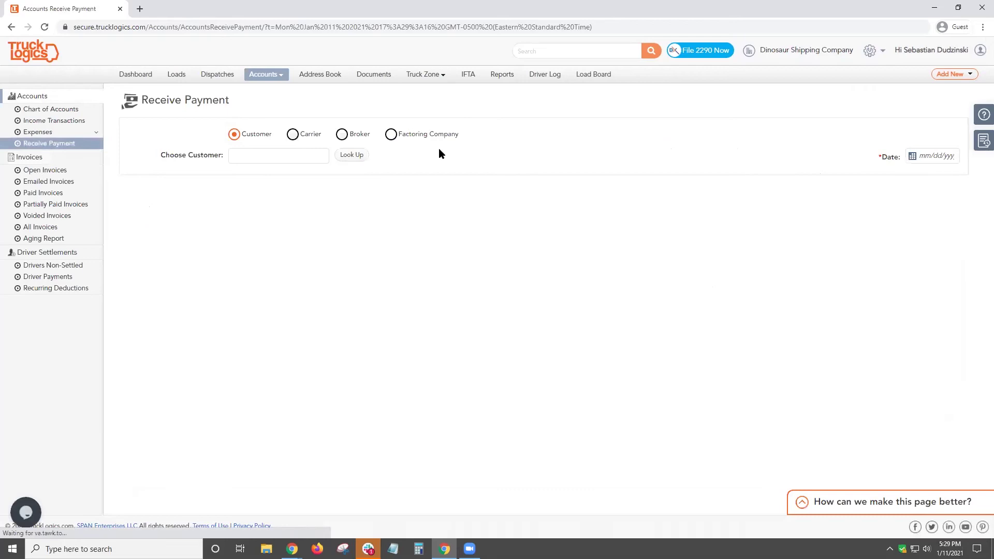
pyautogui.click(343, 135)
pyautogui.click(302, 155)
pyautogui.write('Dino')
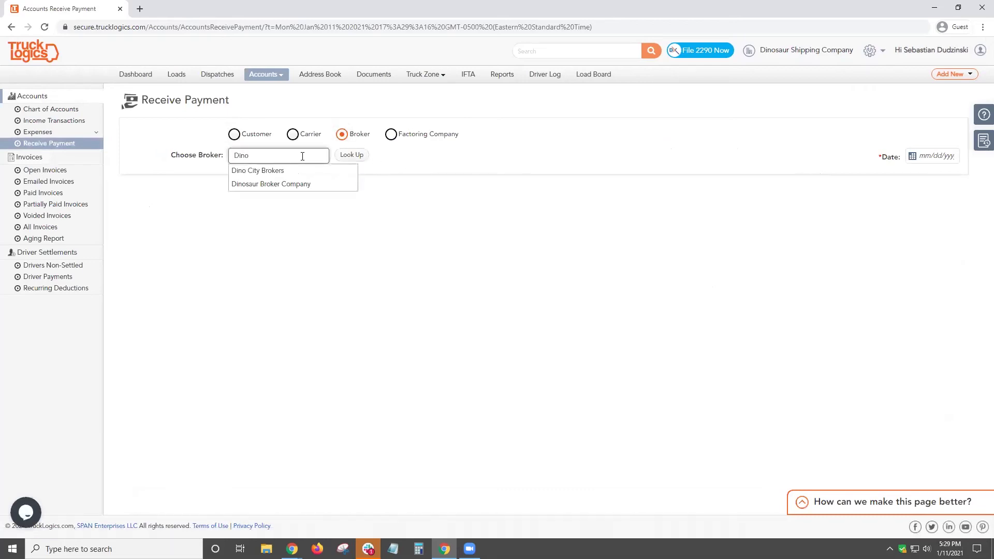
pyautogui.click(291, 183)
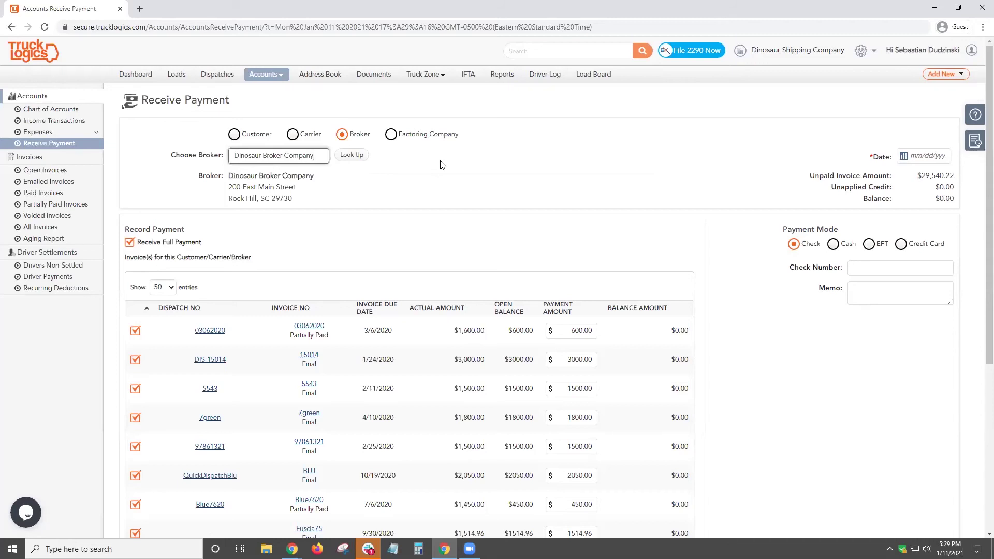
# - Try a partial payment of $100 on invoice 03062020 and check the balances and payment totals without saving
pyautogui.click(577, 331)
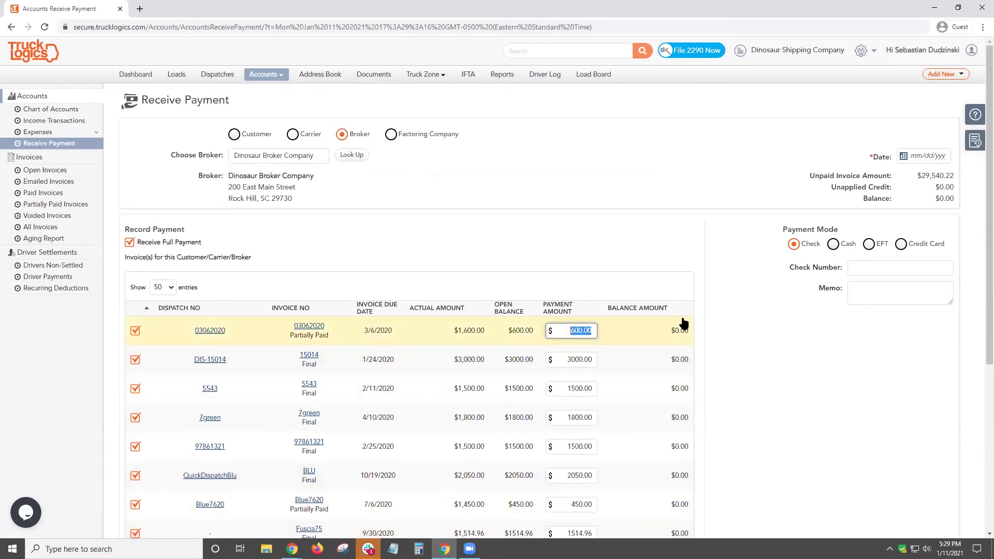
pyautogui.write('100')
pyautogui.click(652, 184)
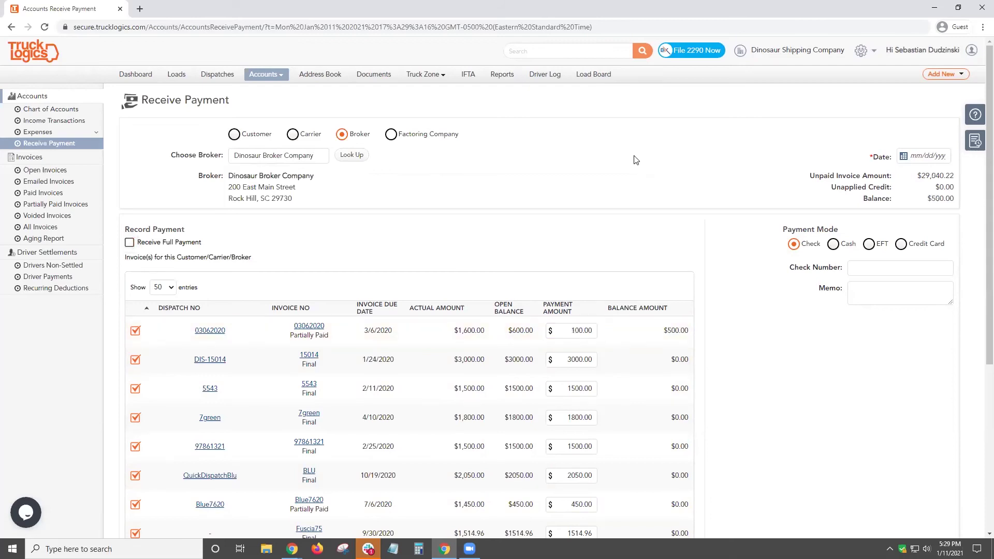
pyautogui.moveTo(664, 330); pyautogui.dragTo(716, 331)
pyautogui.click(728, 330)
pyautogui.scroll(-3, 732, 330)
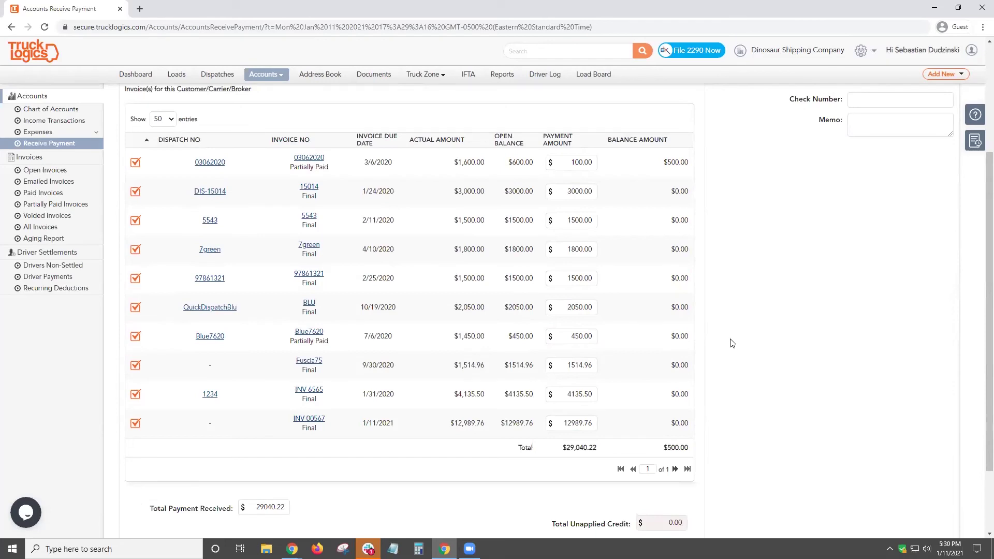
pyautogui.scroll(3, 731, 341)
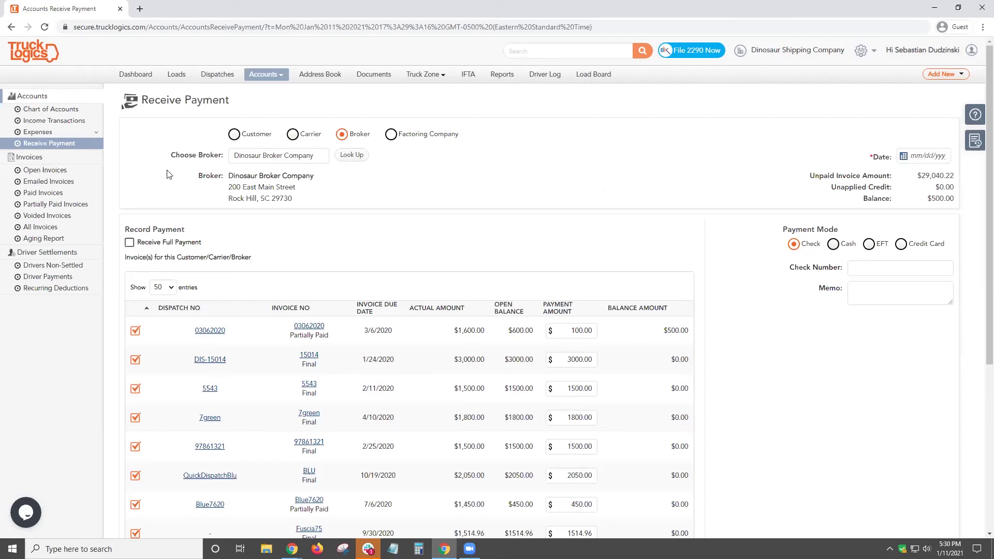
# - Examine the invoice aging report and the payment history of Dinosaur Broker Company
pyautogui.click(54, 240)
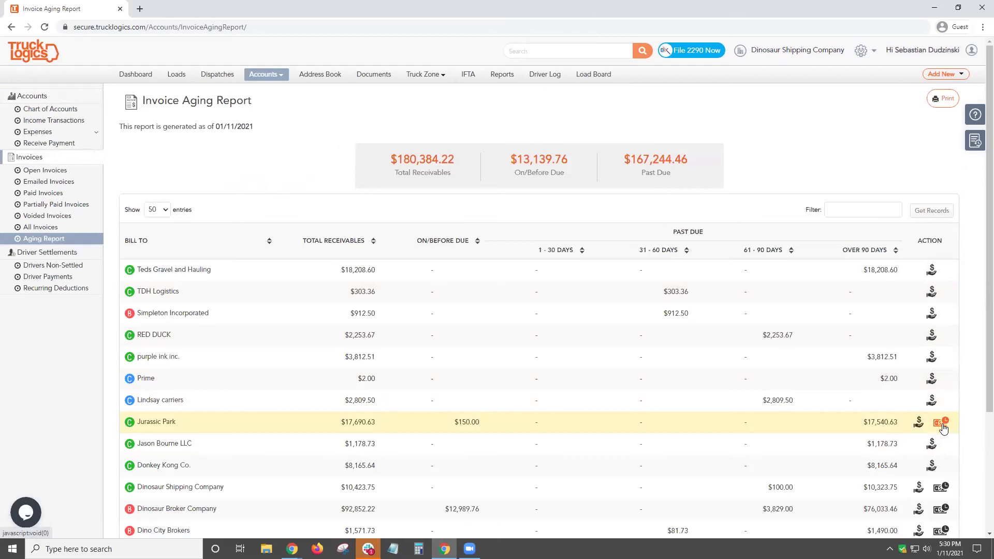
pyautogui.scroll(-1, 941, 429)
pyautogui.scroll(-2, 938, 448)
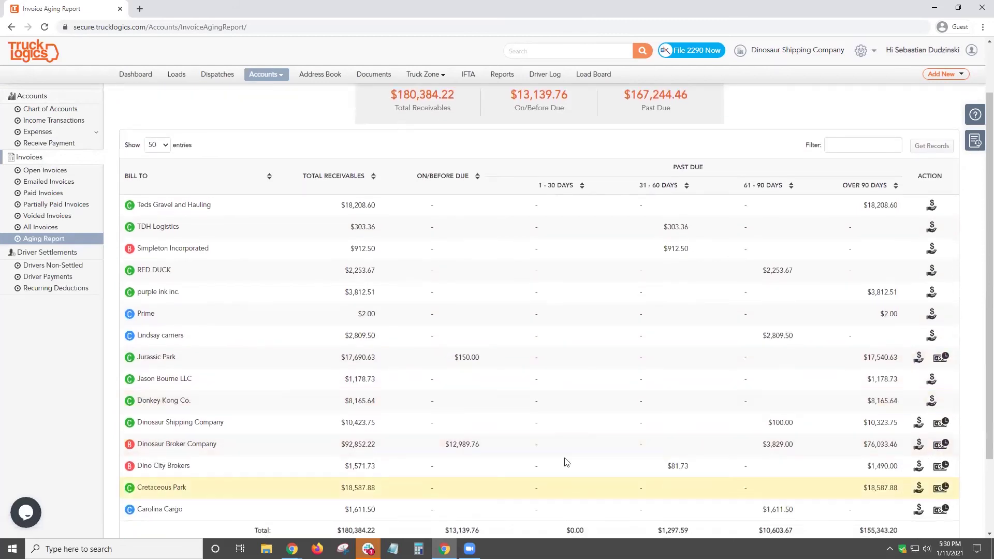
pyautogui.click(943, 446)
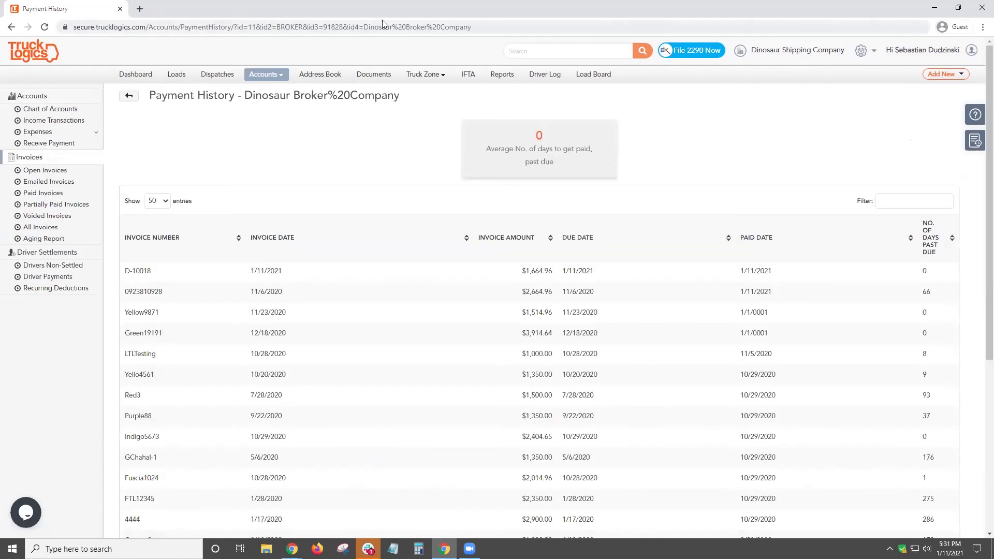
pyautogui.scroll(-3, 455, 221)
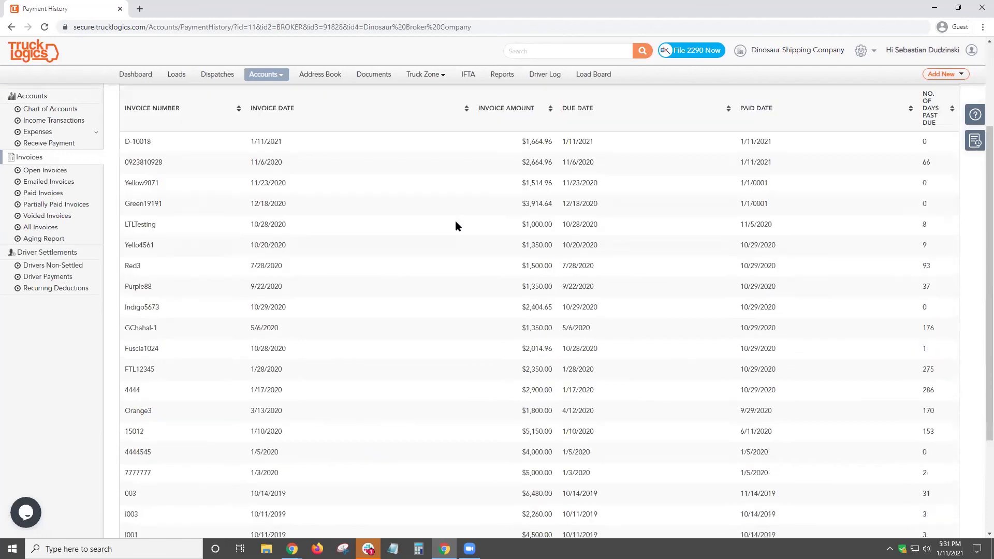
# - Review the paid dates and days past due of the invoices in Dinosaur Broker Company's payment history
pyautogui.scroll(-3, 484, 233)
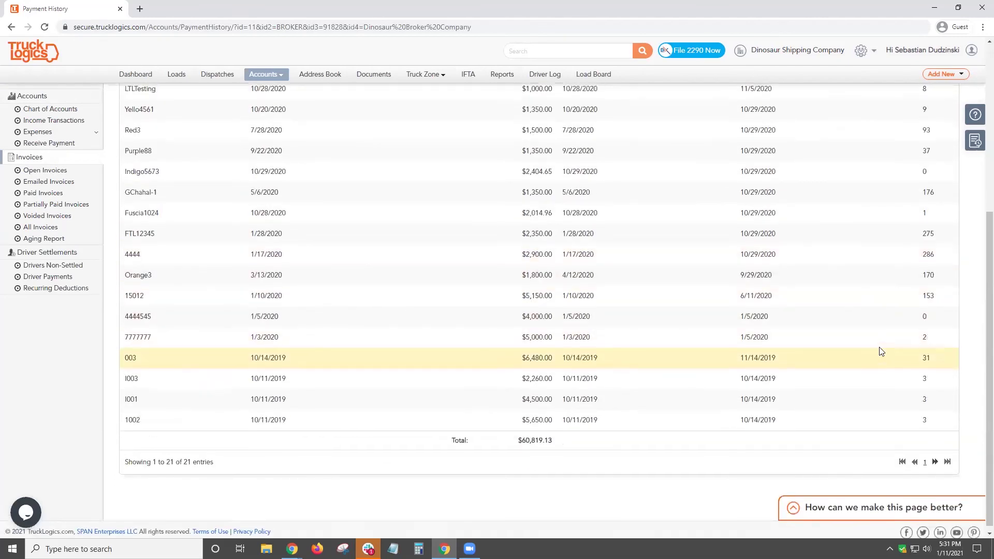
pyautogui.scroll(6, 879, 350)
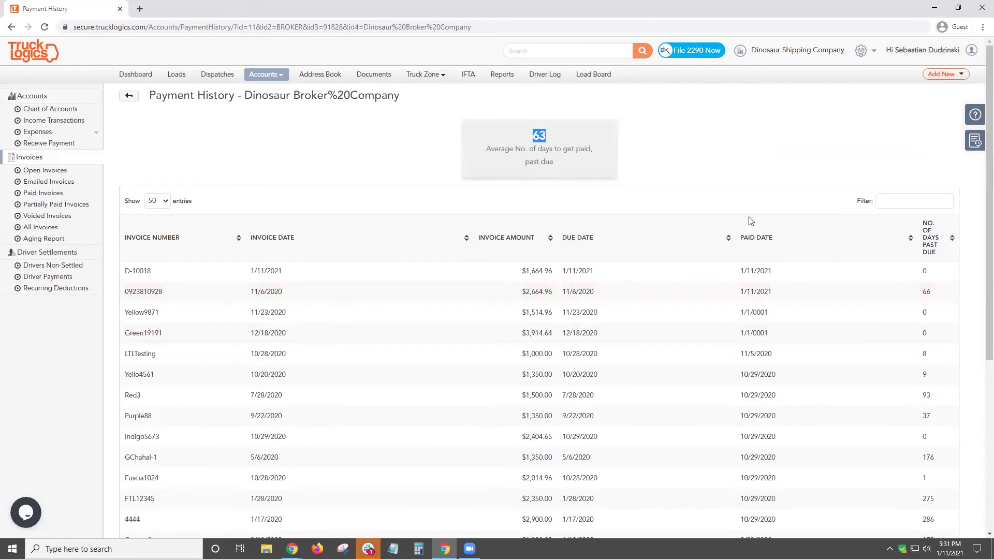
pyautogui.scroll(-2, 748, 225)
pyautogui.scroll(1, 737, 237)
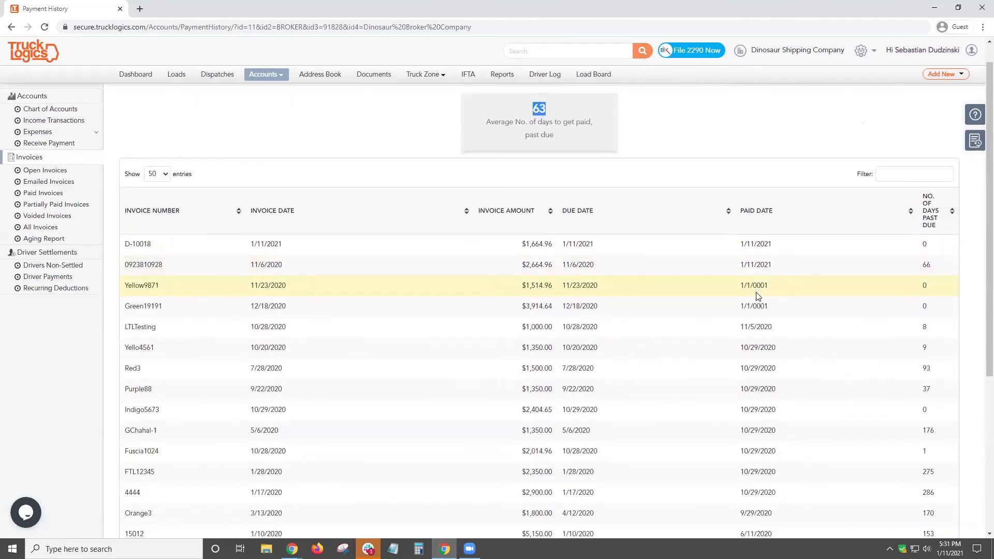
pyautogui.scroll(-1, 757, 290)
pyautogui.click(753, 137)
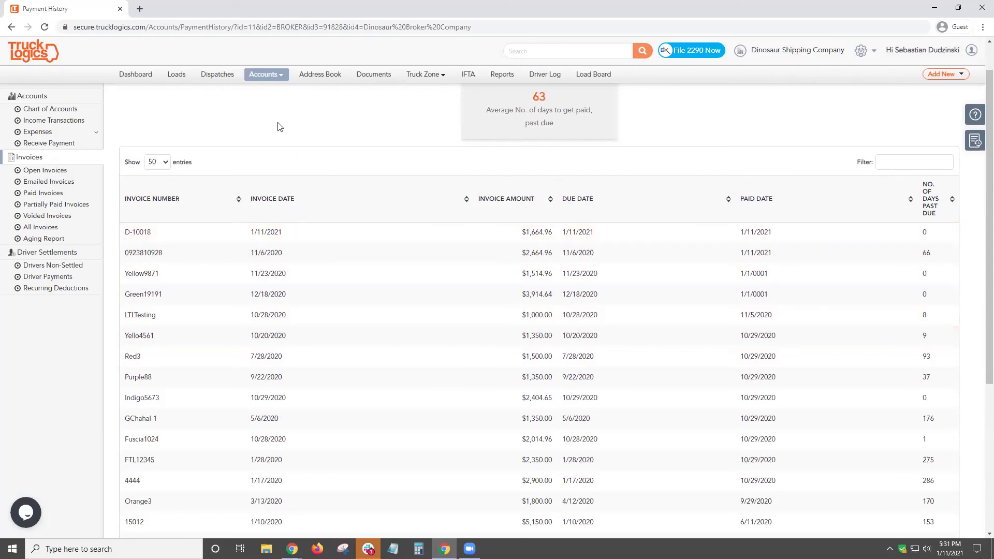
# - Open the address book and check the options for syncing contacts with QuickBooks, closing them without connecting
pyautogui.click(324, 76)
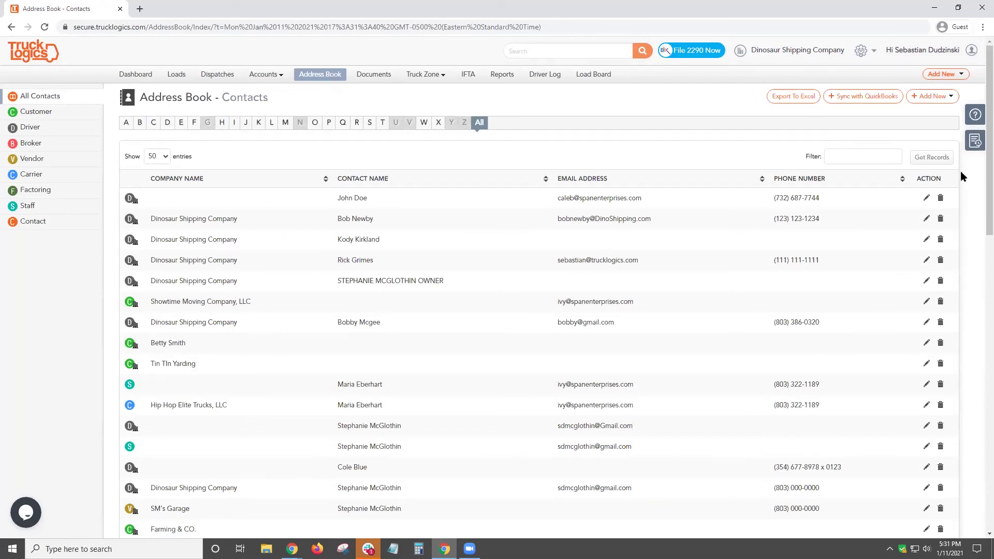
pyautogui.click(895, 152)
pyautogui.click(865, 98)
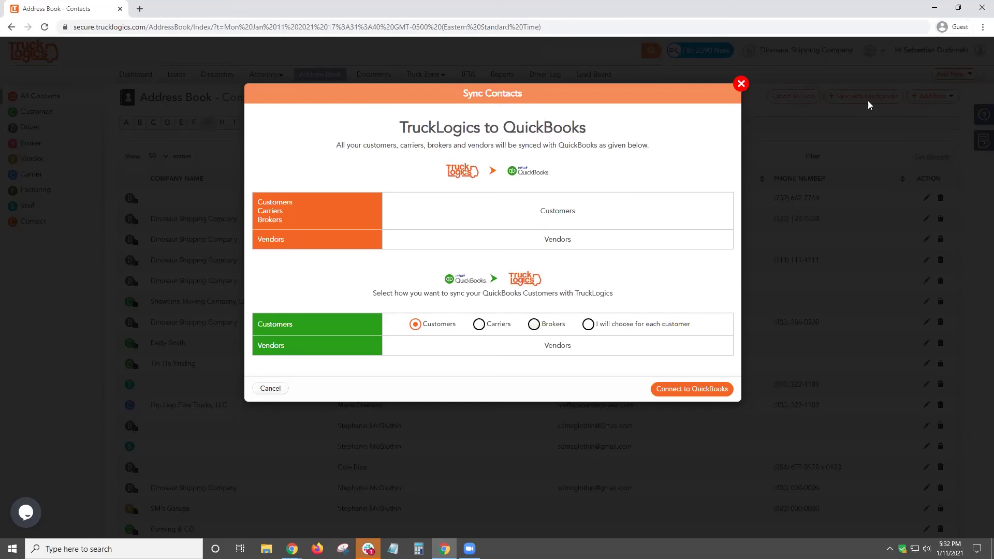
pyautogui.click(740, 83)
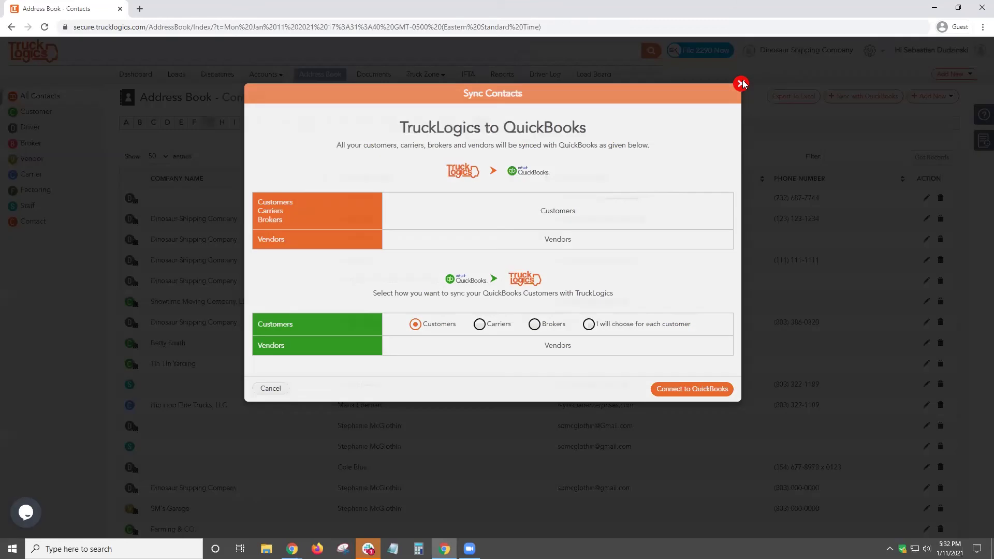
# - List the open invoices and open the preferences for exporting invoices to QuickBooks
pyautogui.moveTo(265, 74)
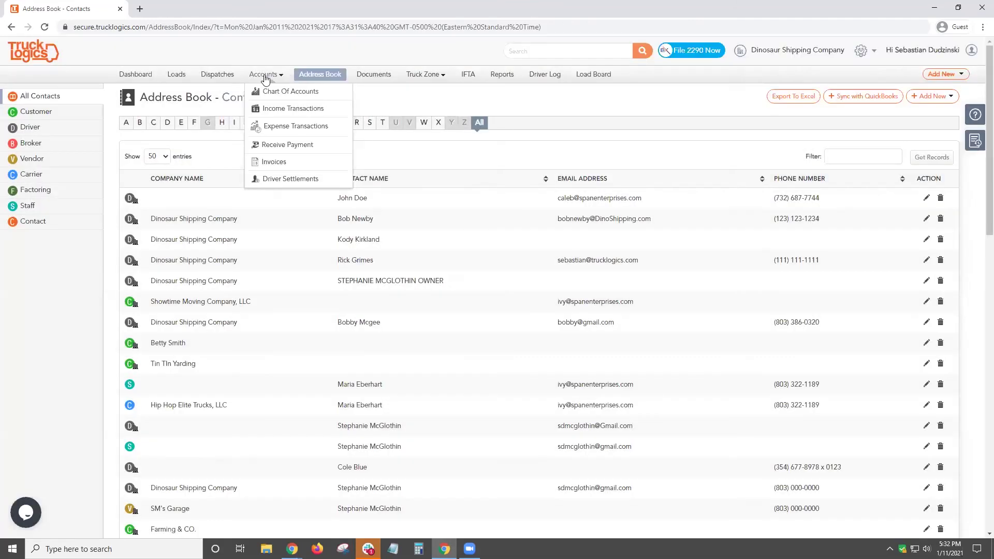
pyautogui.click(289, 162)
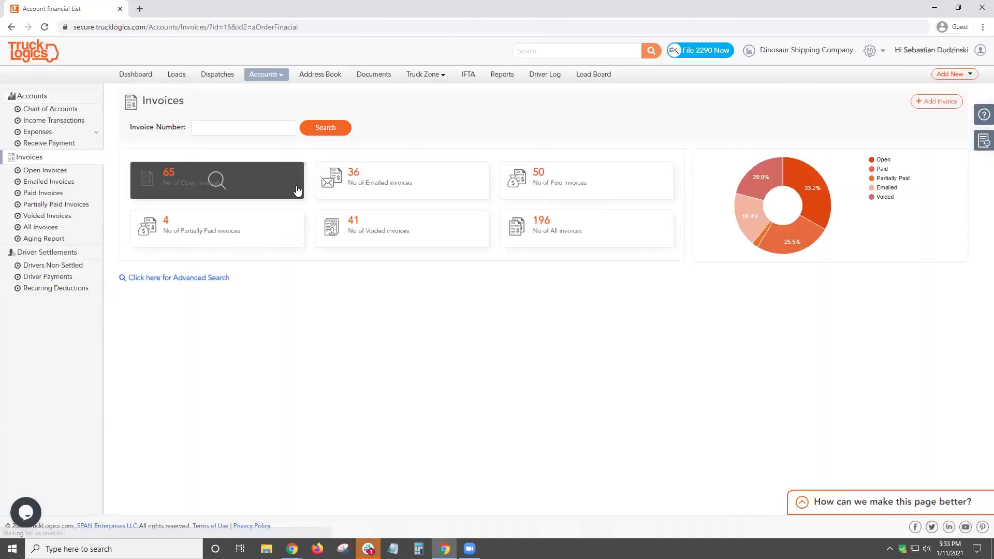
pyautogui.click(289, 186)
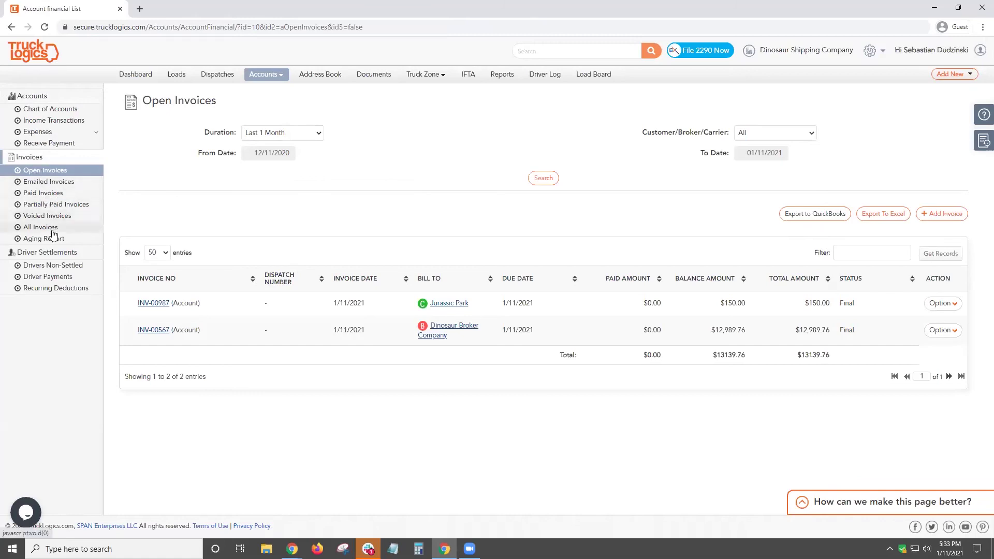
pyautogui.click(802, 216)
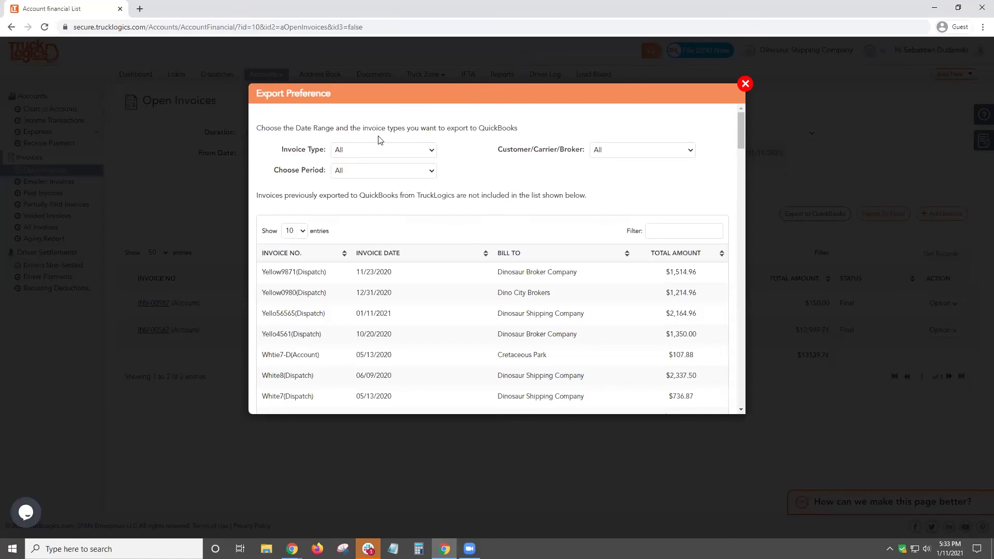
# - Examine the full list of invoices available for QuickBooks export and close the export preferences without exporting
pyautogui.scroll(-1, 394, 178)
pyautogui.scroll(1, 395, 179)
pyautogui.scroll(-3, 475, 206)
pyautogui.scroll(-5, 475, 205)
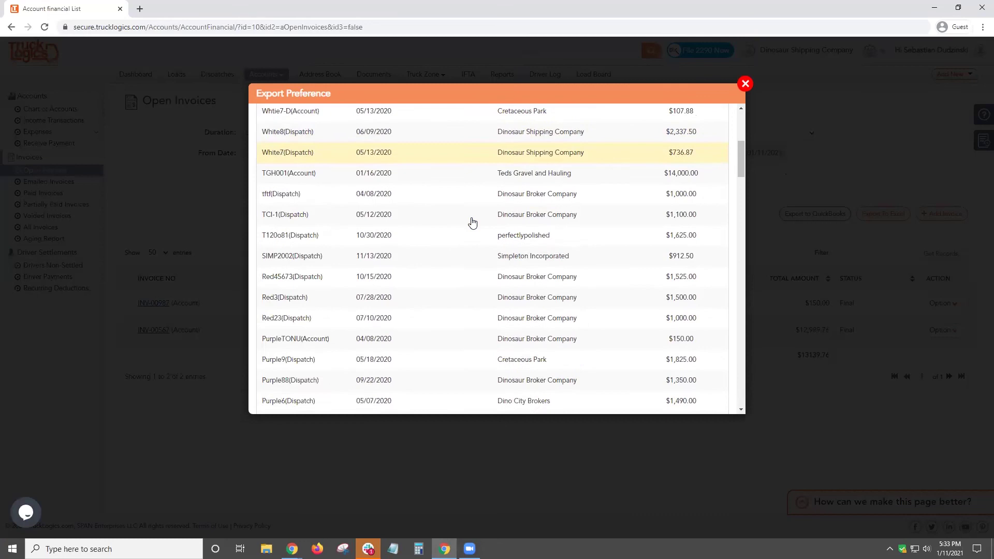
pyautogui.scroll(-6, 473, 224)
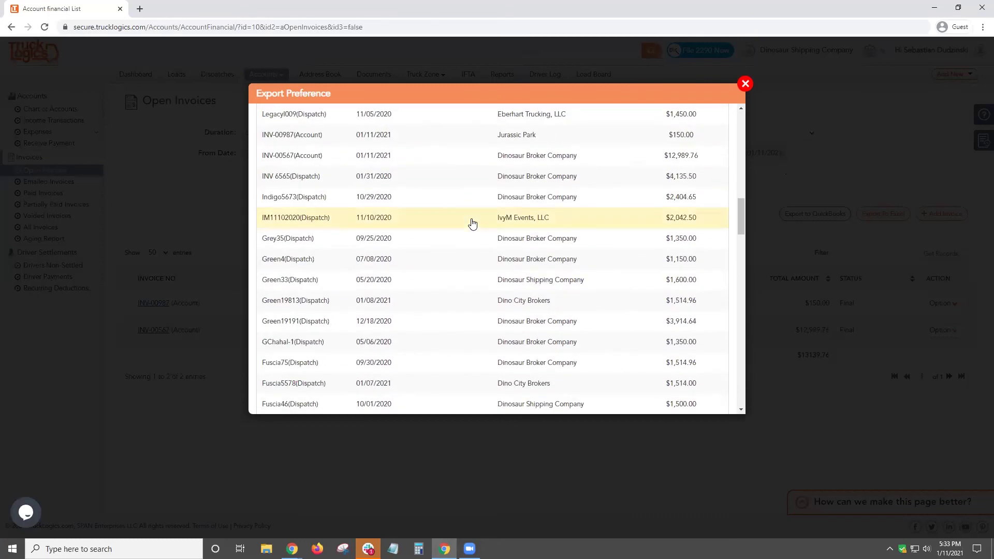
pyautogui.scroll(-6, 473, 223)
pyautogui.scroll(-2, 473, 224)
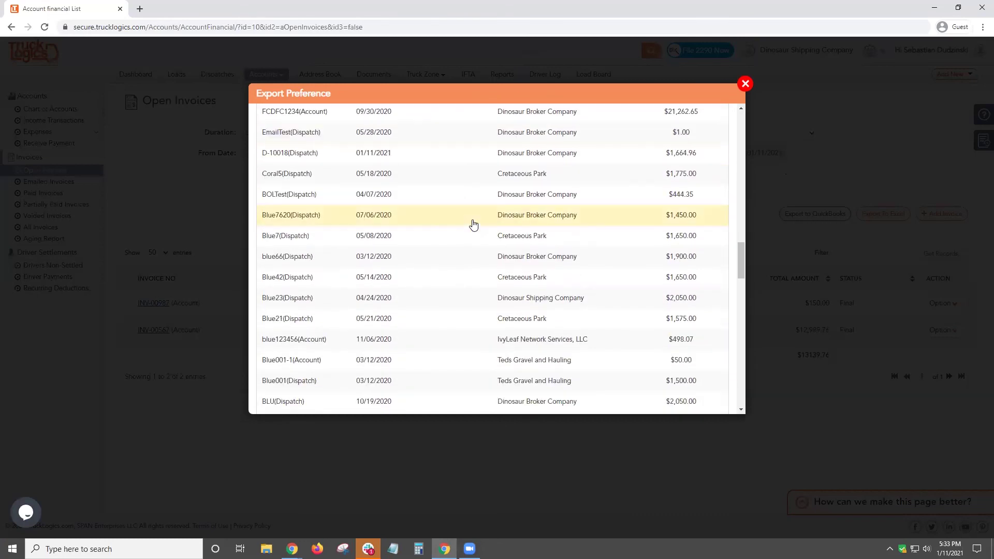
pyautogui.scroll(6, 472, 224)
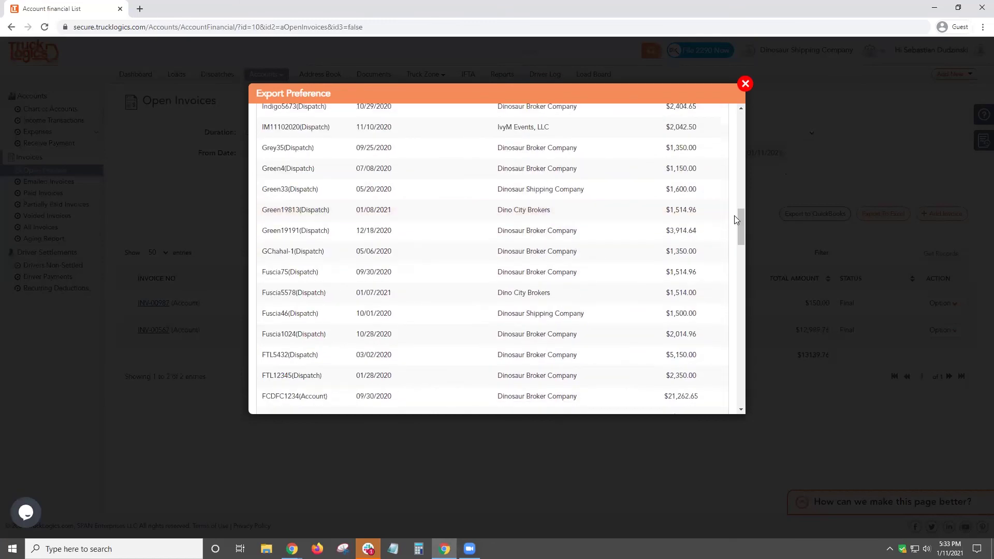
pyautogui.scroll(-1, 742, 310)
pyautogui.scroll(-4, 743, 361)
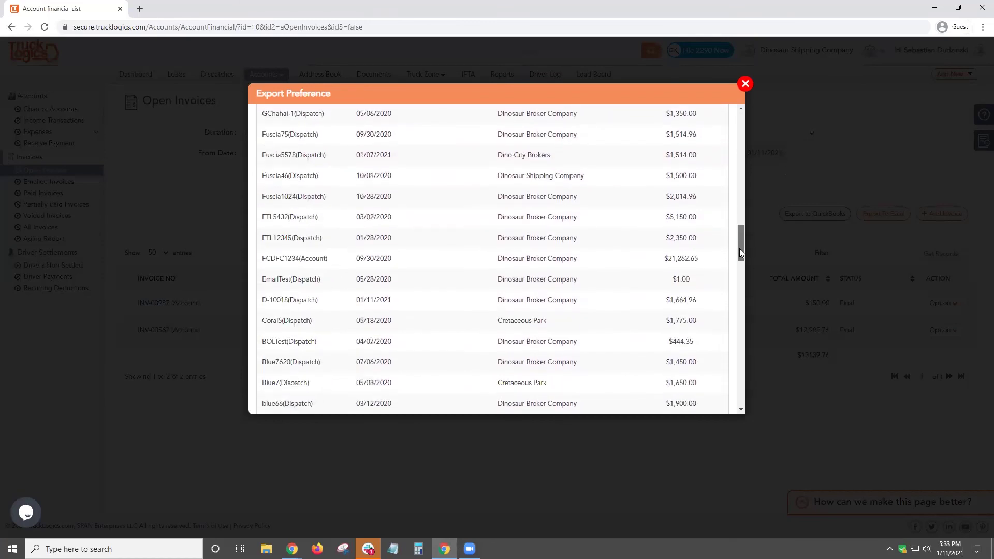
pyautogui.scroll(-5, 742, 331)
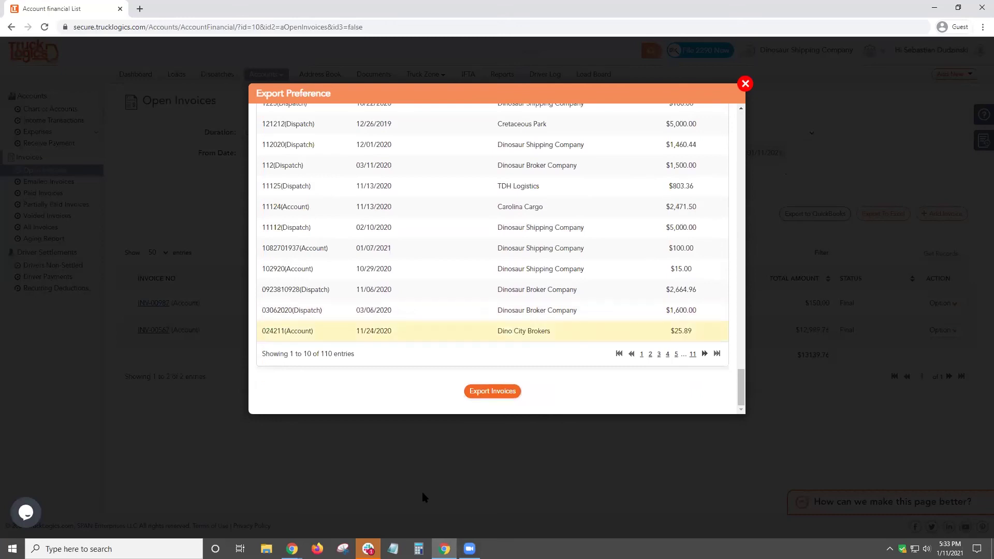
pyautogui.moveTo(302, 367); pyautogui.dragTo(344, 361)
pyautogui.click(268, 361)
pyautogui.click(342, 359)
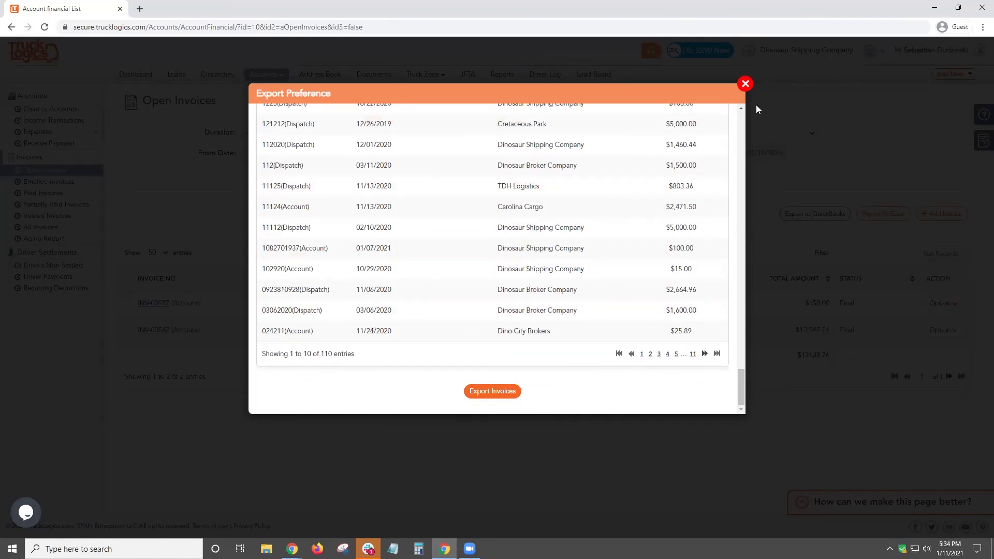
pyautogui.click(745, 84)
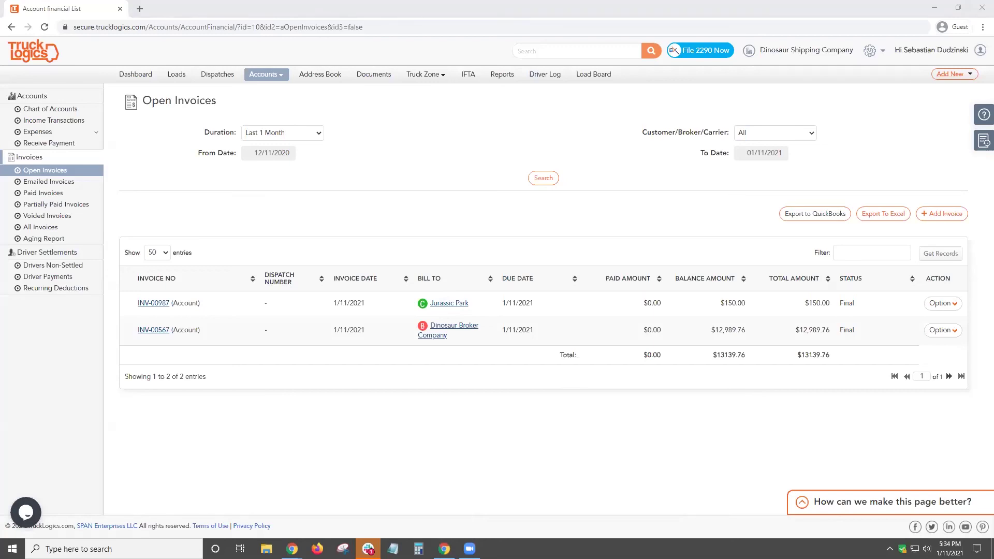
# - Switch to the full-screen slide presentation and show the Questions slide
pyautogui.hotkey('alt', 'Tab')
pyautogui.press('End')
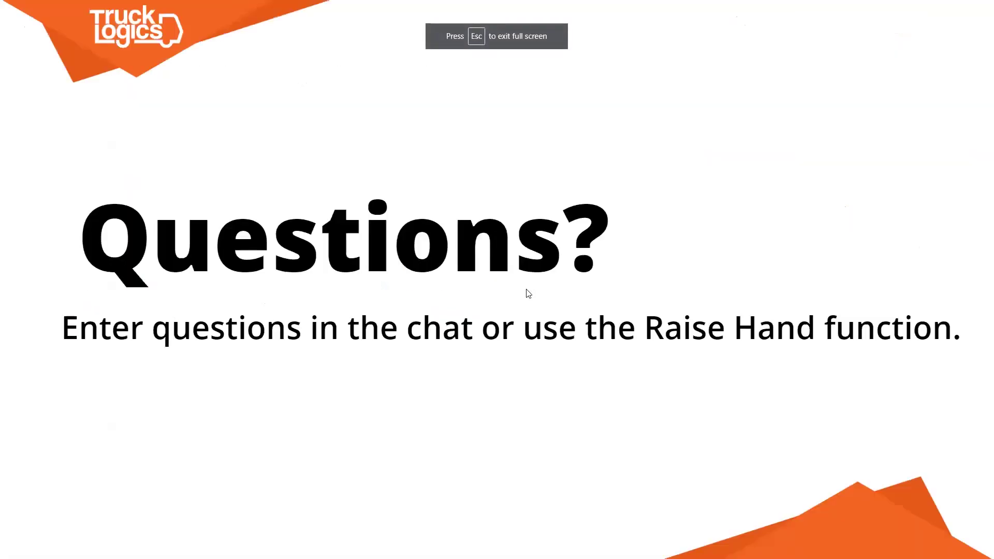